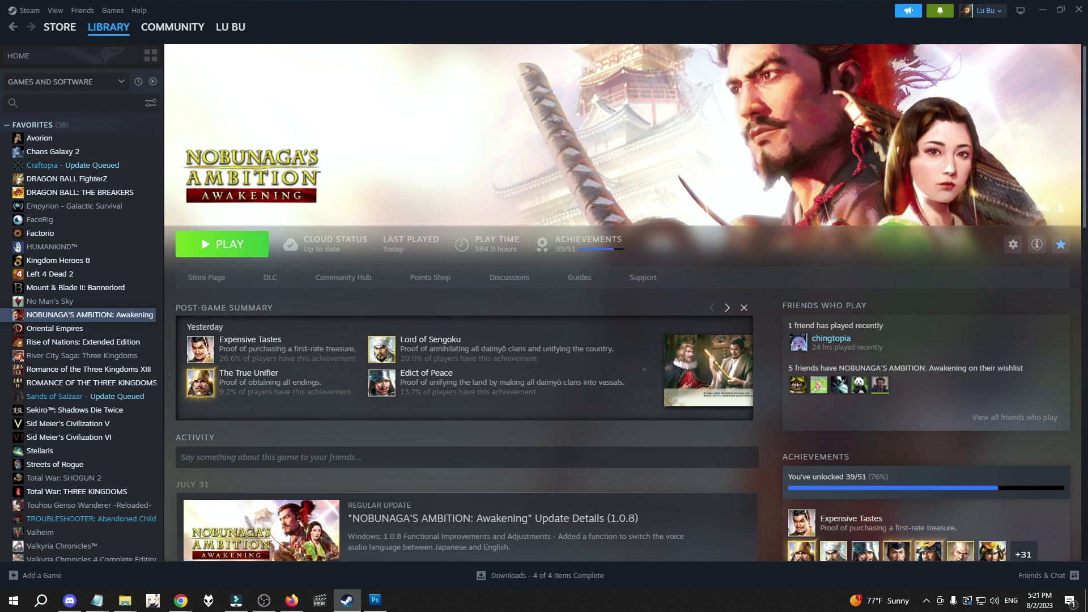
# - Launch NOBUNAGA'S AMBITION: Awakening and open its Portrait Adding Tool
pyautogui.click(222, 245)
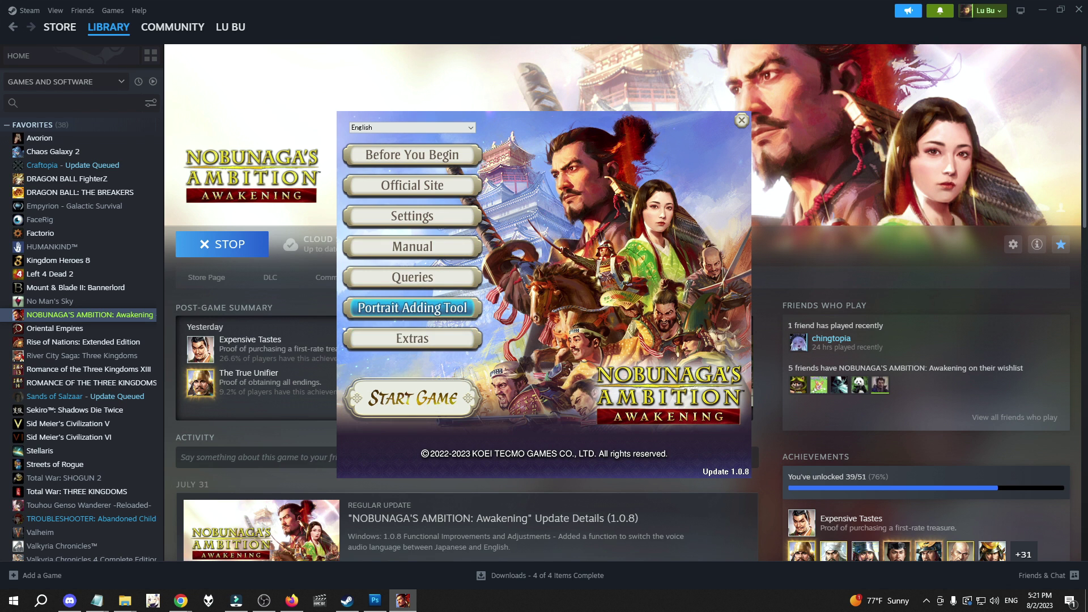
pyautogui.click(413, 308)
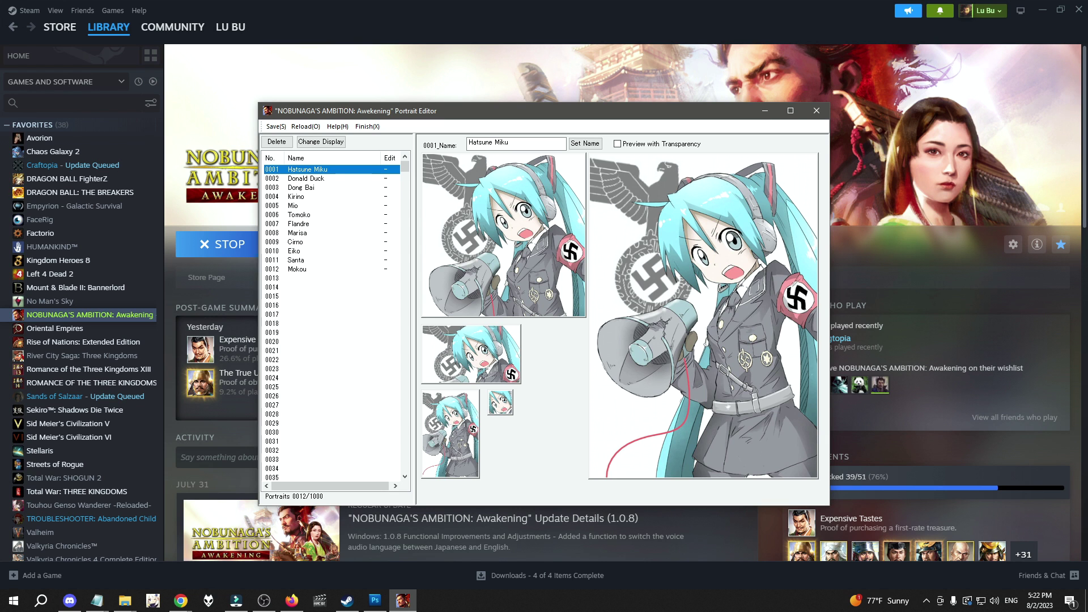
# - Compare the portrait in slot 0001 with and without the transparency preview
pyautogui.click(618, 144)
pyautogui.click(618, 144)
pyautogui.click(618, 144)
pyautogui.click(618, 144)
pyautogui.click(618, 144)
pyautogui.click(618, 144)
pyautogui.click(618, 144)
pyautogui.click(618, 144)
pyautogui.click(617, 144)
pyautogui.click(618, 144)
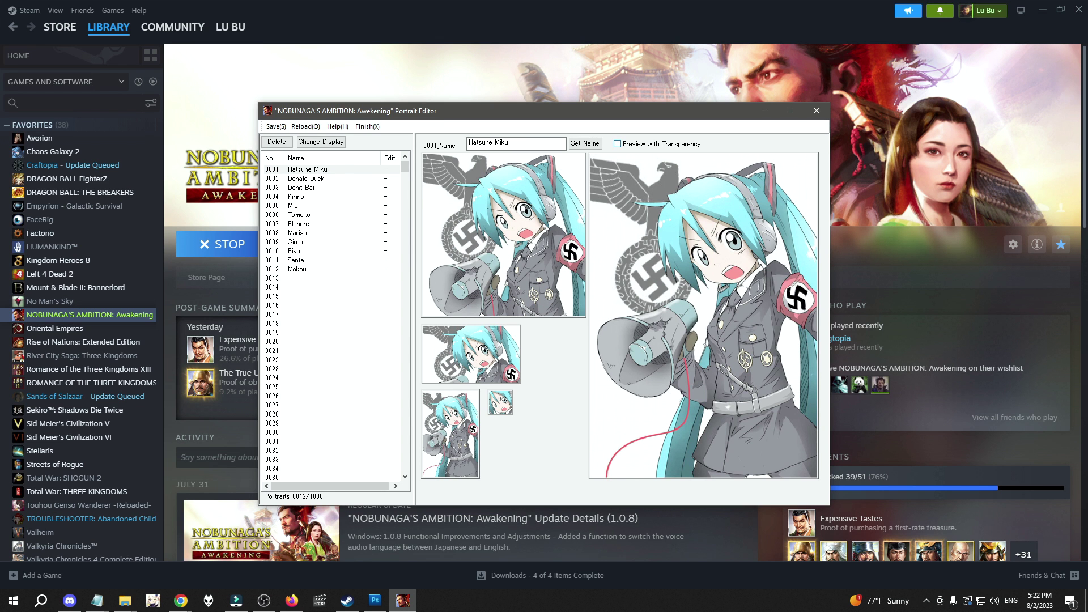
# - Look through the existing custom portraits in slots 0002 to 0012
pyautogui.click(306, 178)
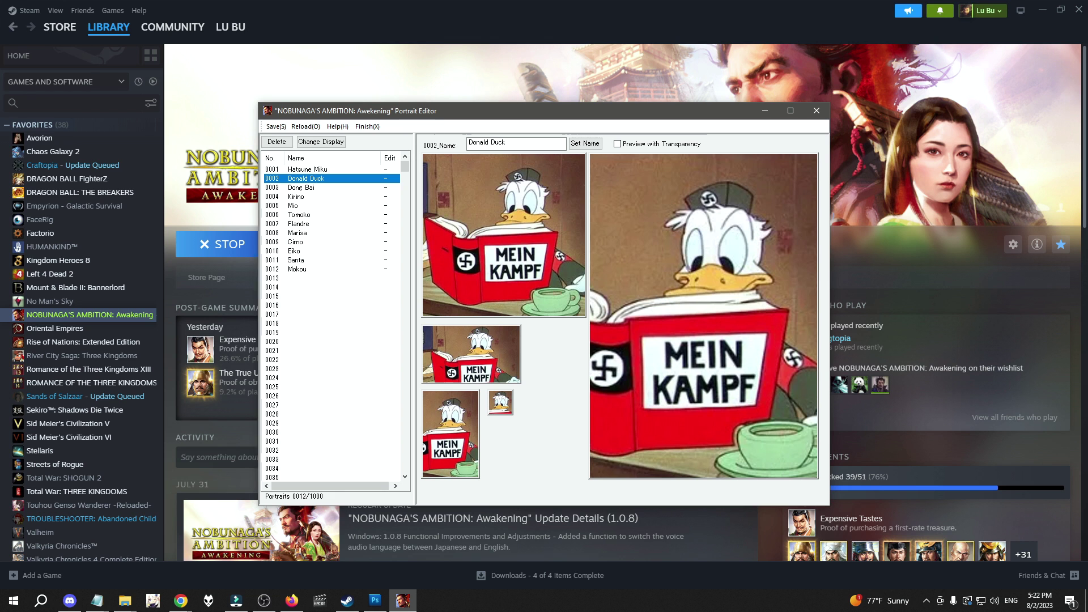
pyautogui.press('Down')
pyautogui.press('Down')
pyautogui.press('Down')
pyautogui.press('Down')
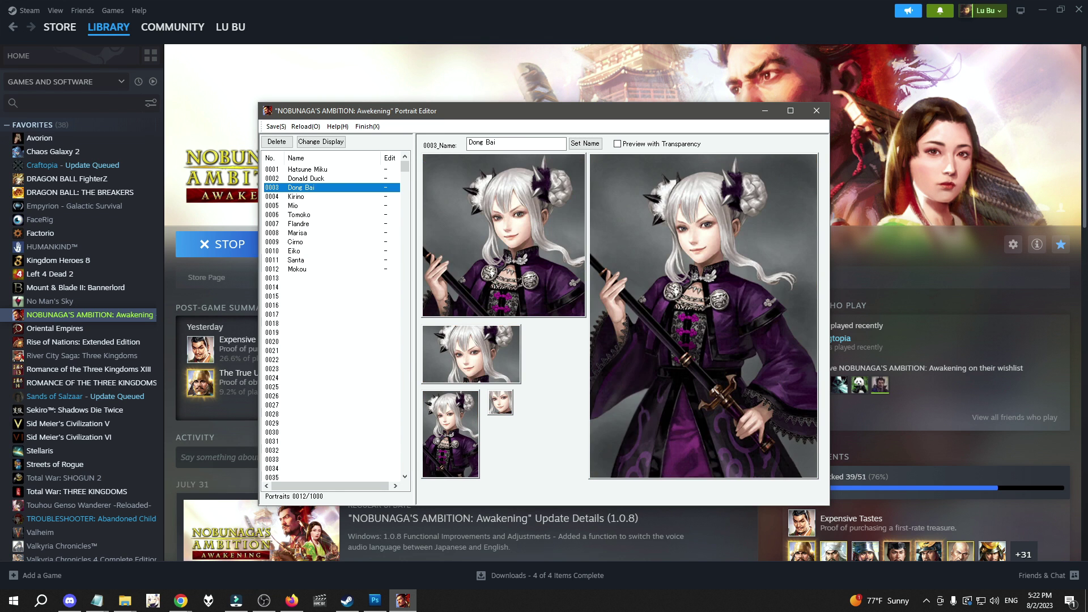
pyautogui.press('Down')
pyautogui.press('Down')
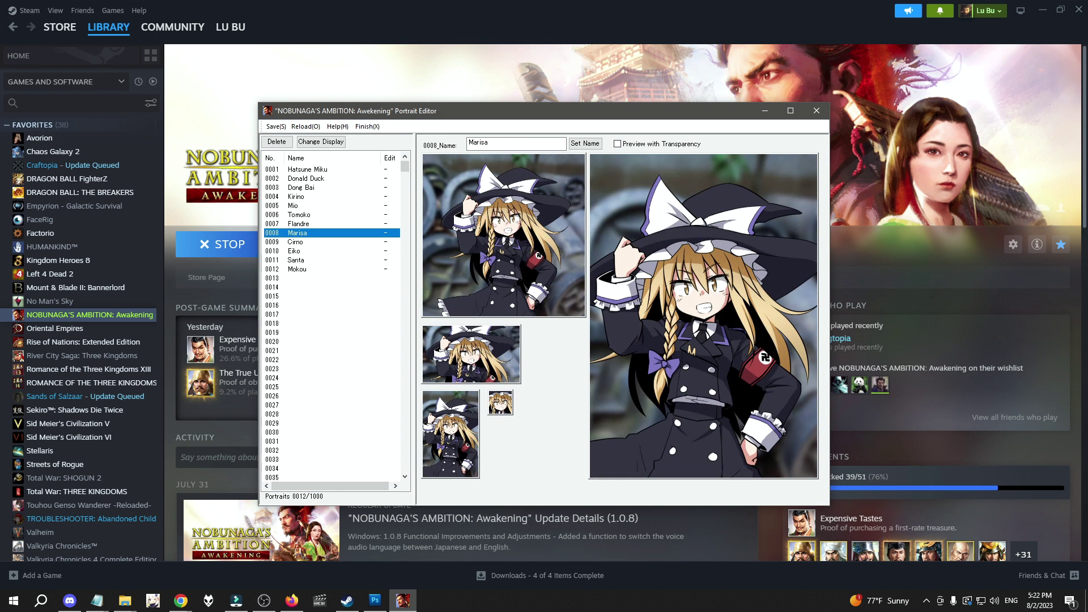
pyautogui.press('Down')
pyautogui.press('Down')
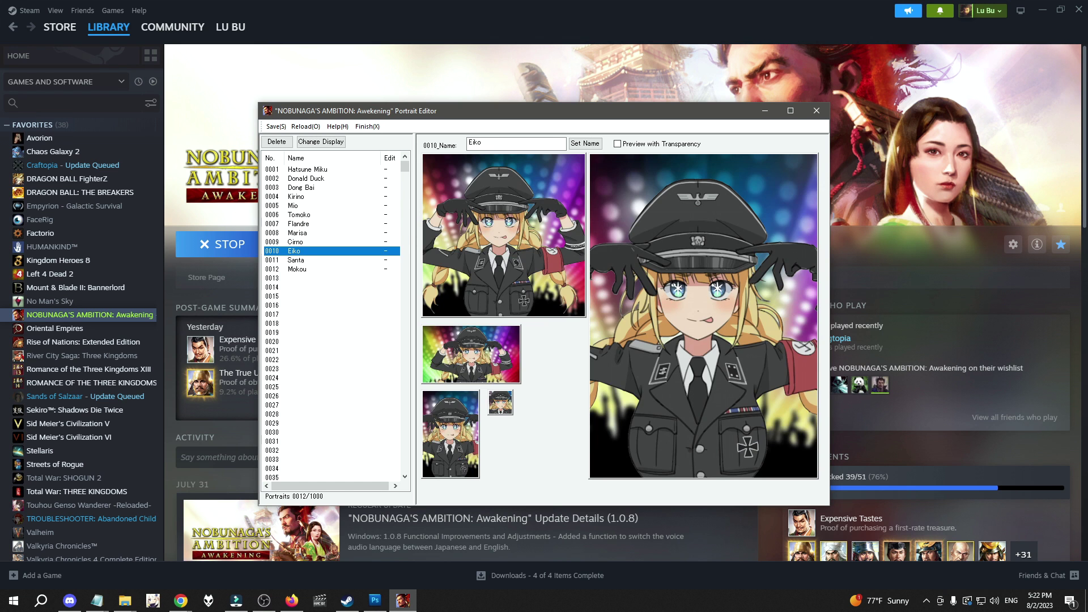
pyautogui.press('Down')
pyautogui.press('Down')
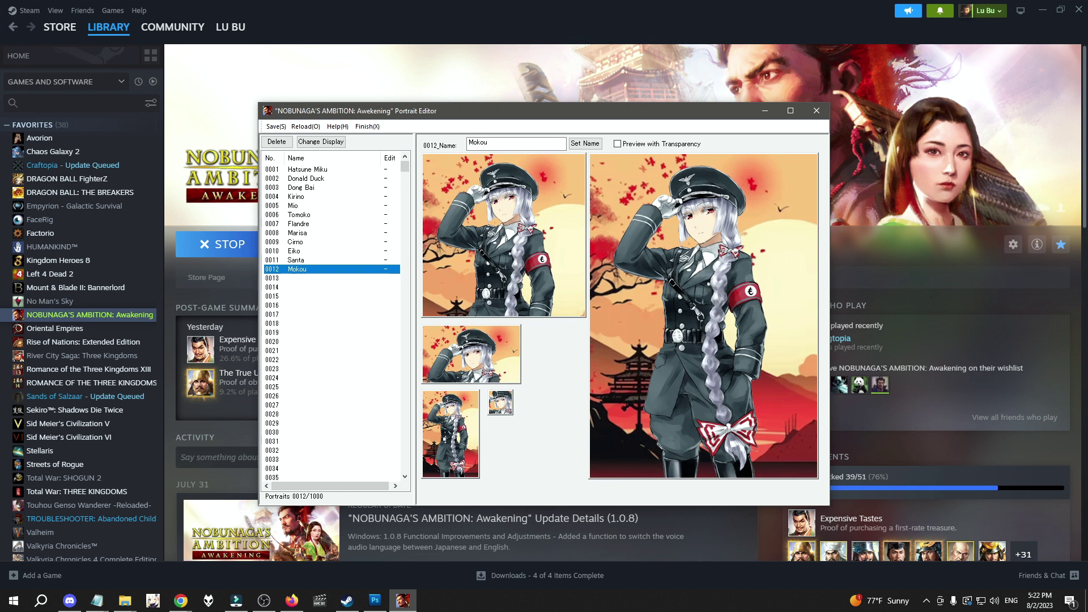
pyautogui.press('Up')
pyautogui.press('Up')
pyautogui.press('Up')
pyautogui.press('Up')
pyautogui.press('Up')
pyautogui.press('Up')
pyautogui.press('Up')
pyautogui.press('Up')
pyautogui.press('Up')
pyautogui.press('Up')
pyautogui.press('Down')
pyautogui.press('Down')
pyautogui.press('Down')
pyautogui.press('Down')
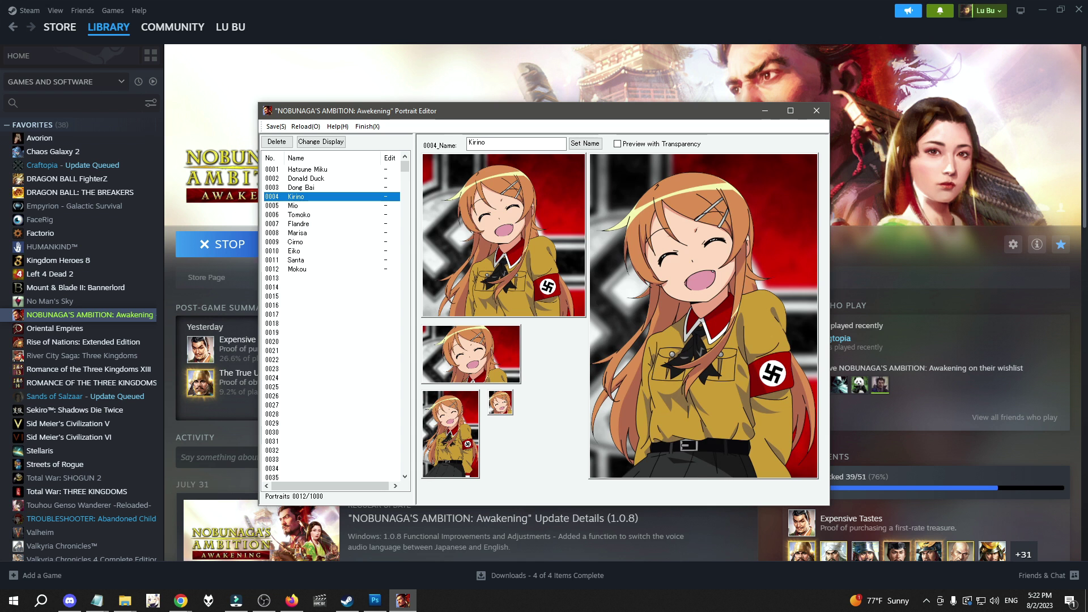
pyautogui.press('Down')
pyautogui.press('Down')
pyautogui.press('Down')
pyautogui.press('Down')
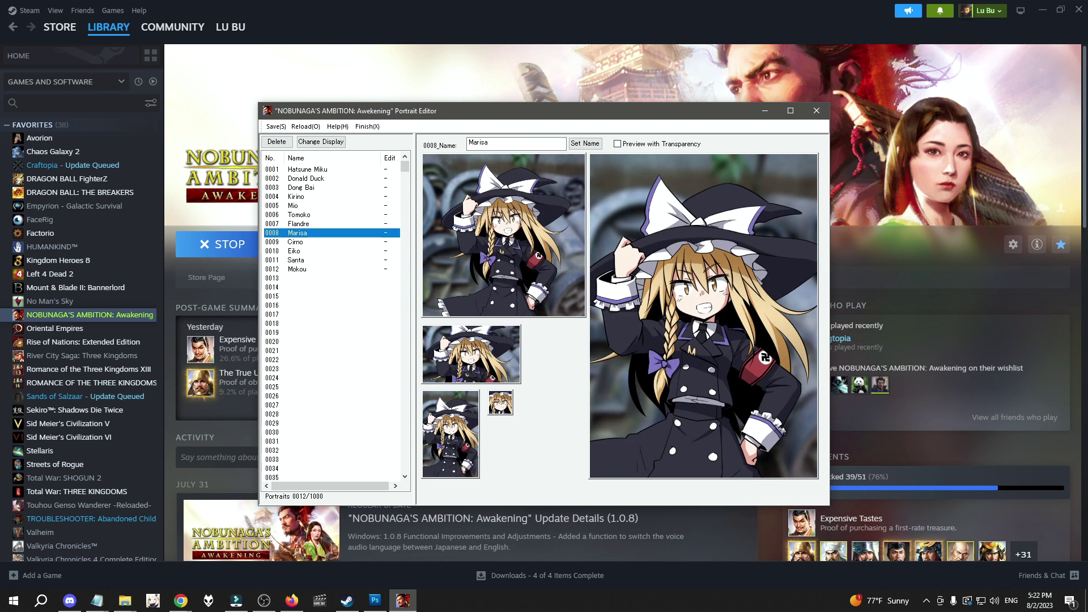
pyautogui.press('Down')
pyautogui.press('Up')
pyautogui.press('Down')
pyautogui.press('Down')
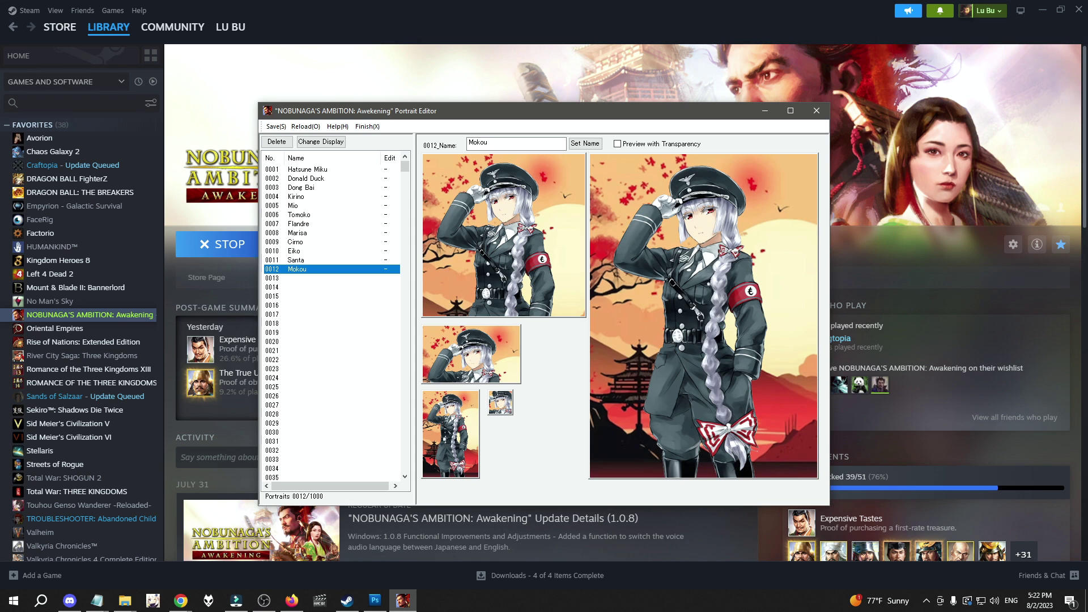
# - Browse the image files in the Char stuff 2 folder for empty portrait slot 0013 without importing one
pyautogui.press('Down')
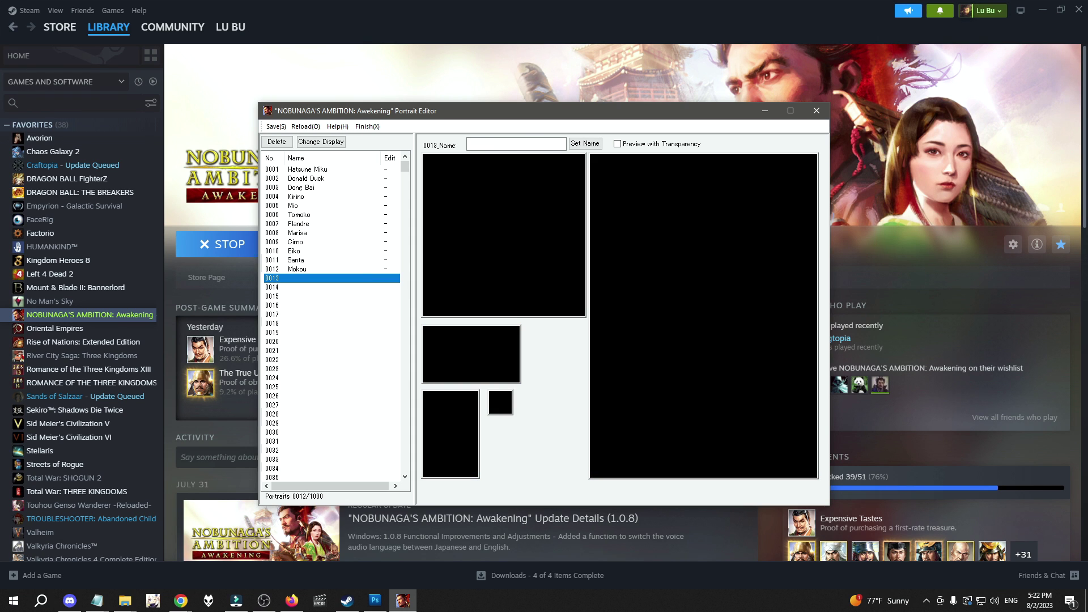
pyautogui.doubleClick(514, 255)
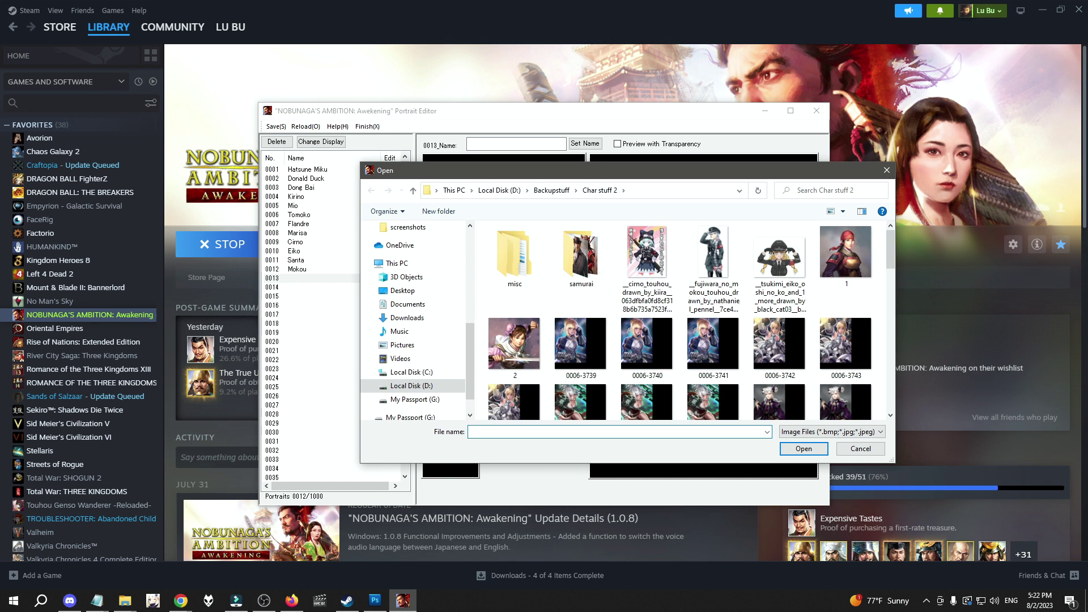
pyautogui.scroll(-1, 680, 317)
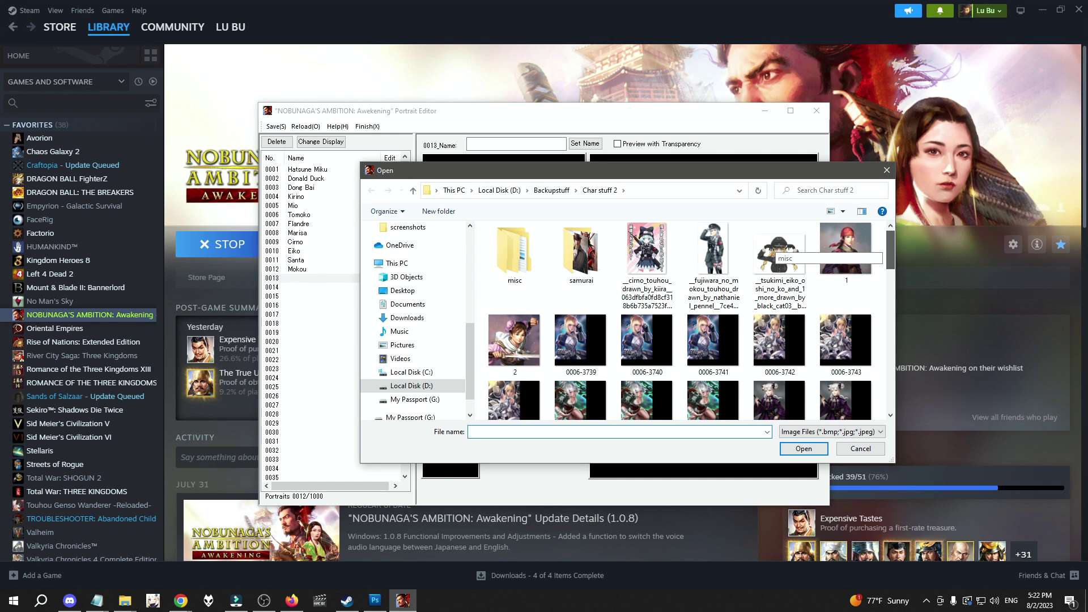
pyautogui.scroll(-5, 779, 249)
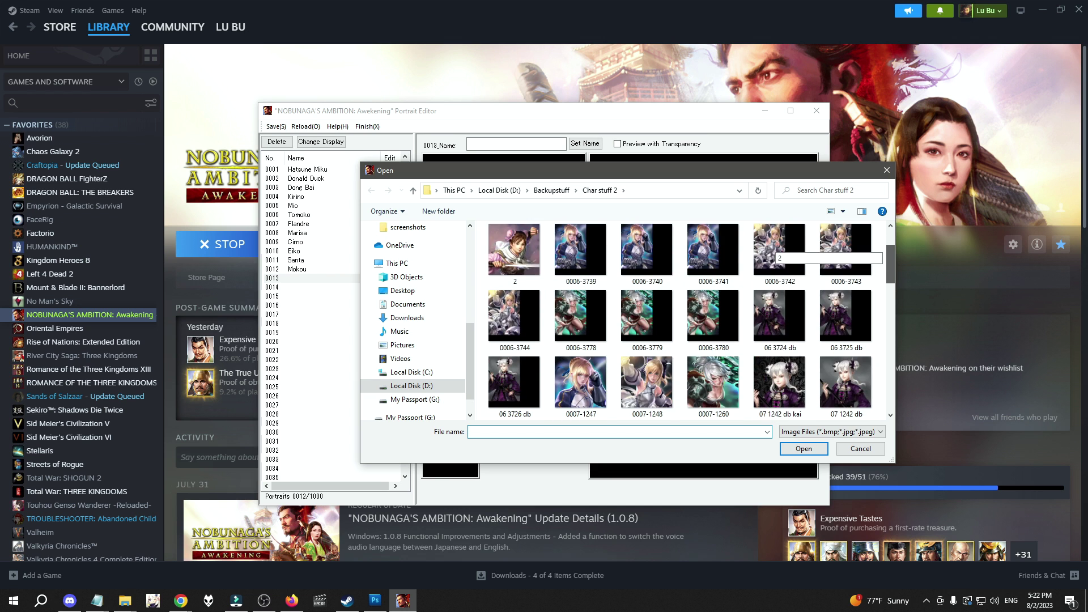
pyautogui.scroll(-8, 780, 252)
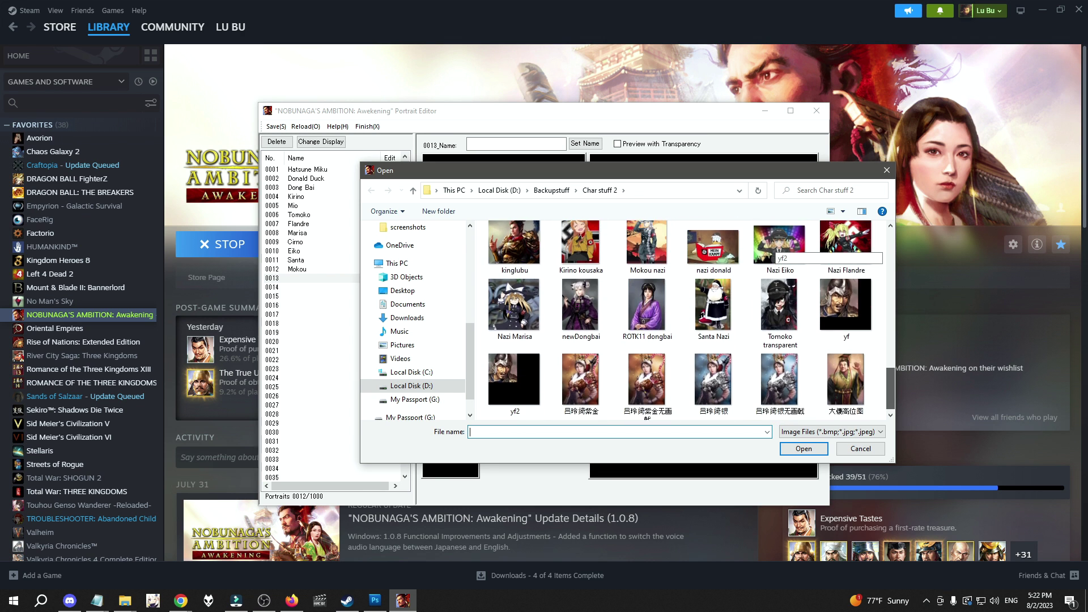
pyautogui.scroll(2, 779, 253)
pyautogui.scroll(3, 779, 252)
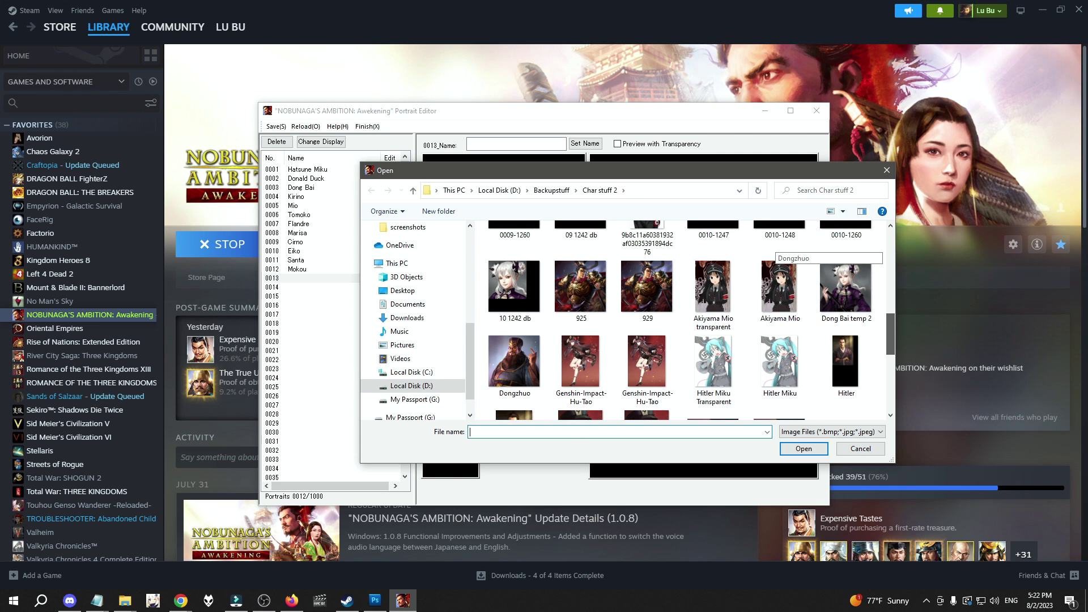
pyautogui.scroll(5, 779, 252)
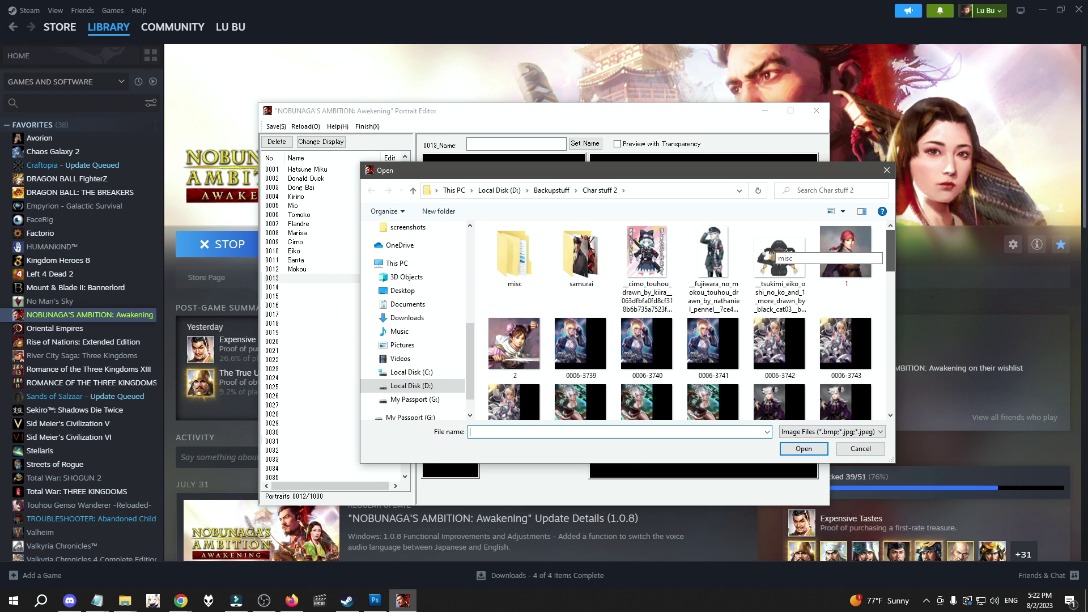
pyautogui.scroll(-7, 779, 252)
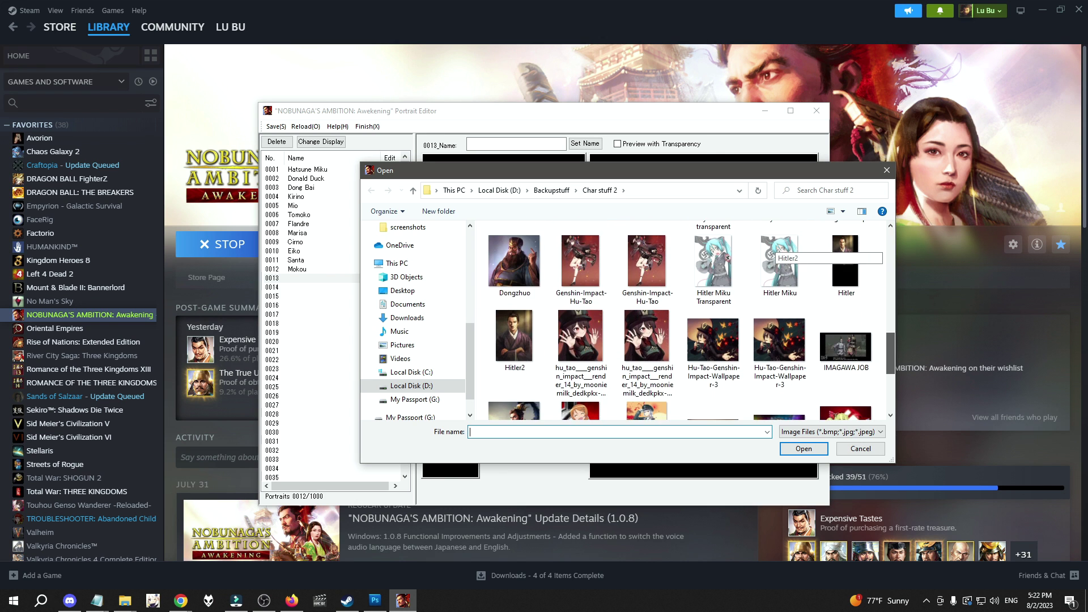
pyautogui.scroll(-4, 780, 252)
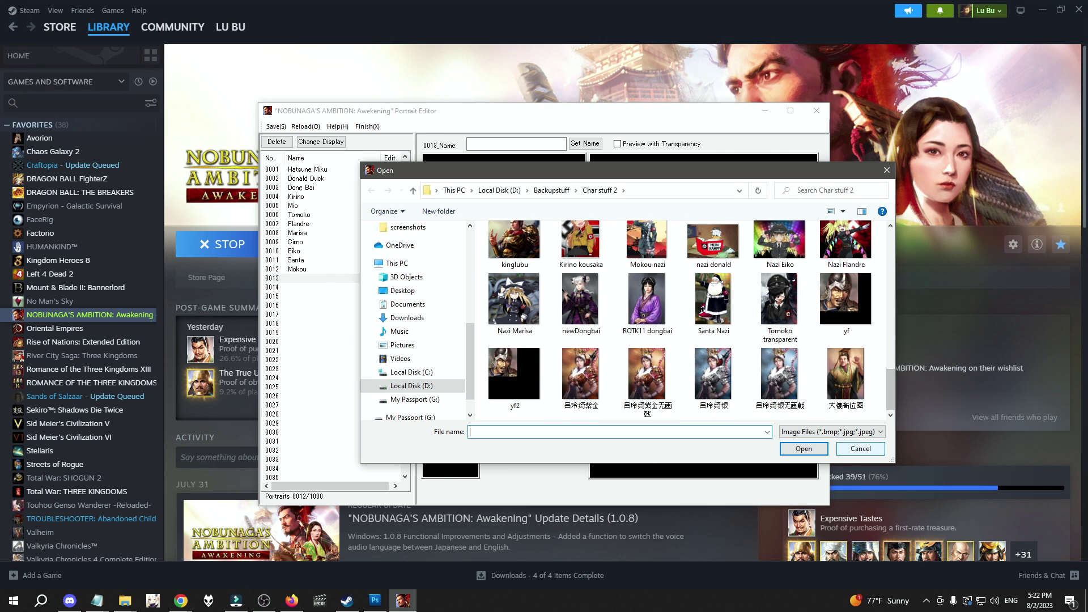
pyautogui.click(860, 449)
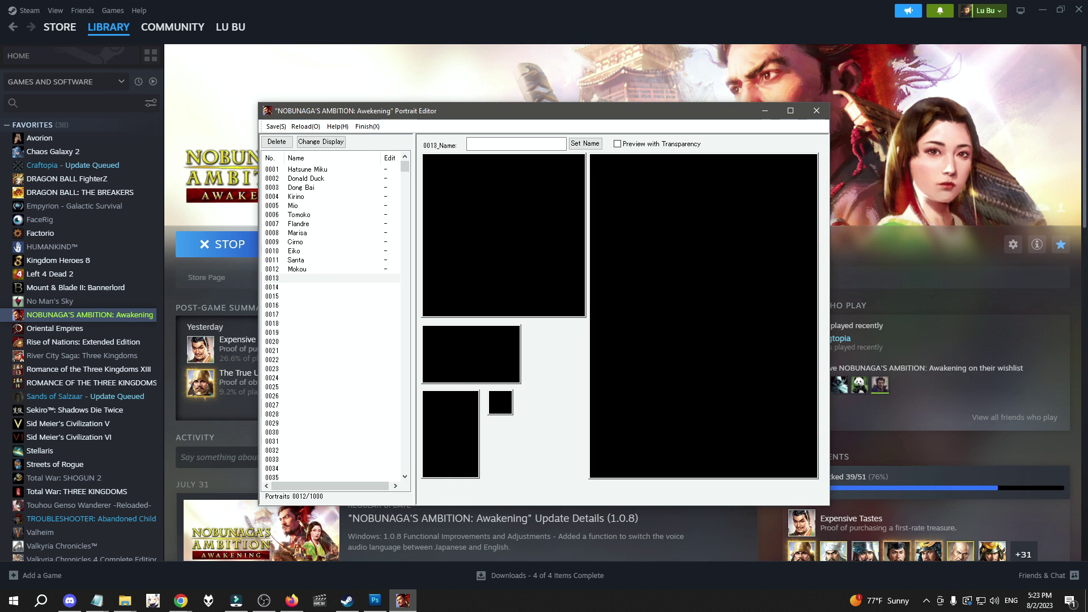
# - Switch to Photoshop, bring up 98586832_p0.png and set the Magic Wand tolerance to 30
pyautogui.click(375, 600)
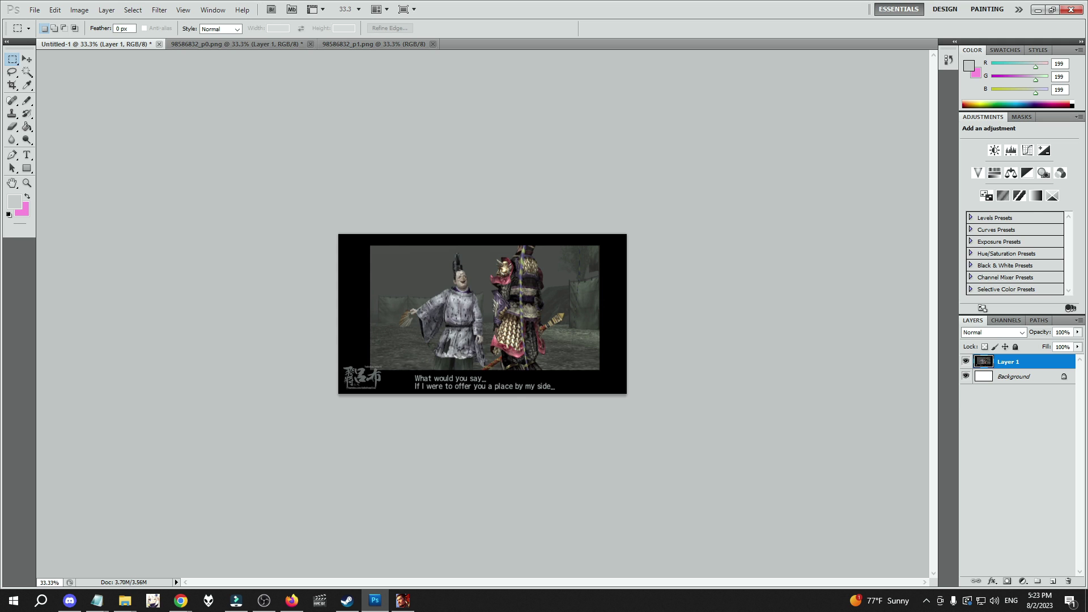
pyautogui.hotkey('ctrl', 'Tab')
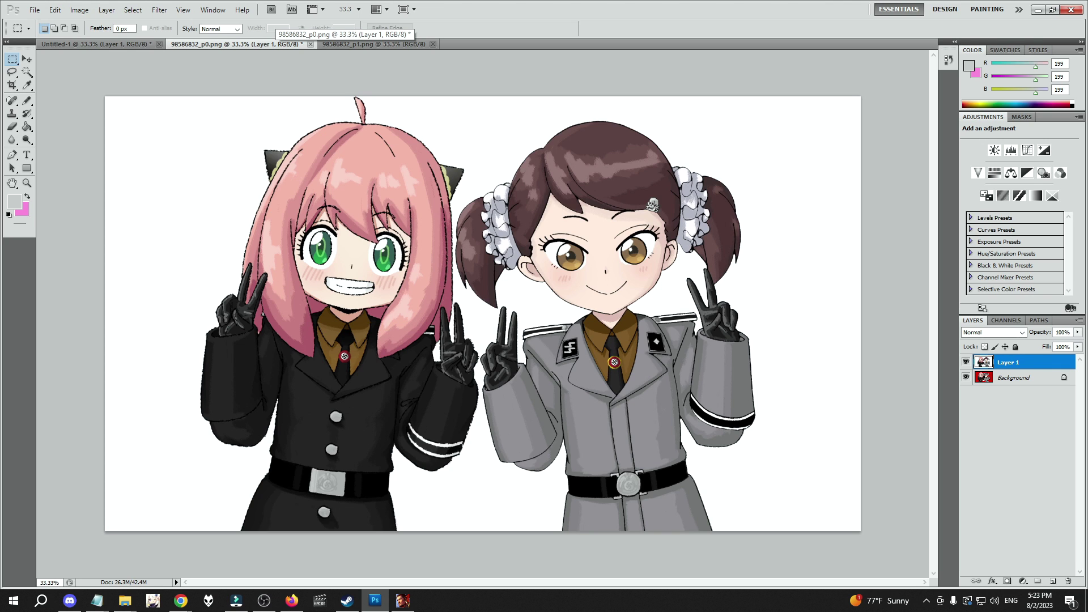
pyautogui.press('w')
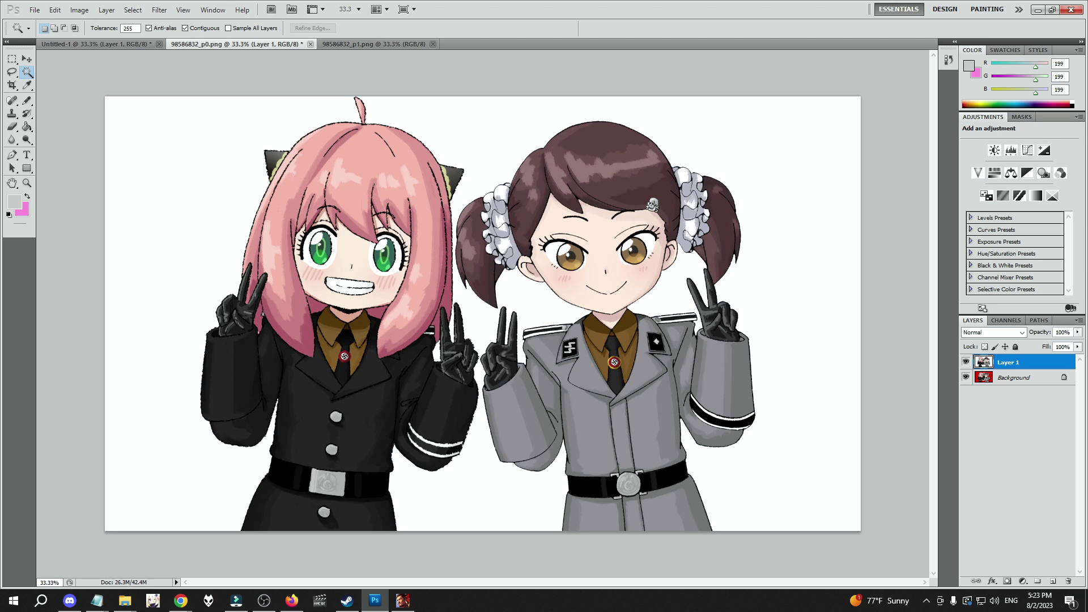
pyautogui.hotkey('ctrl', 'a')
pyautogui.press('m')
pyautogui.hotkey('ctrl', 'd')
pyautogui.press('w')
pyautogui.doubleClick(129, 28)
pyautogui.write('3')
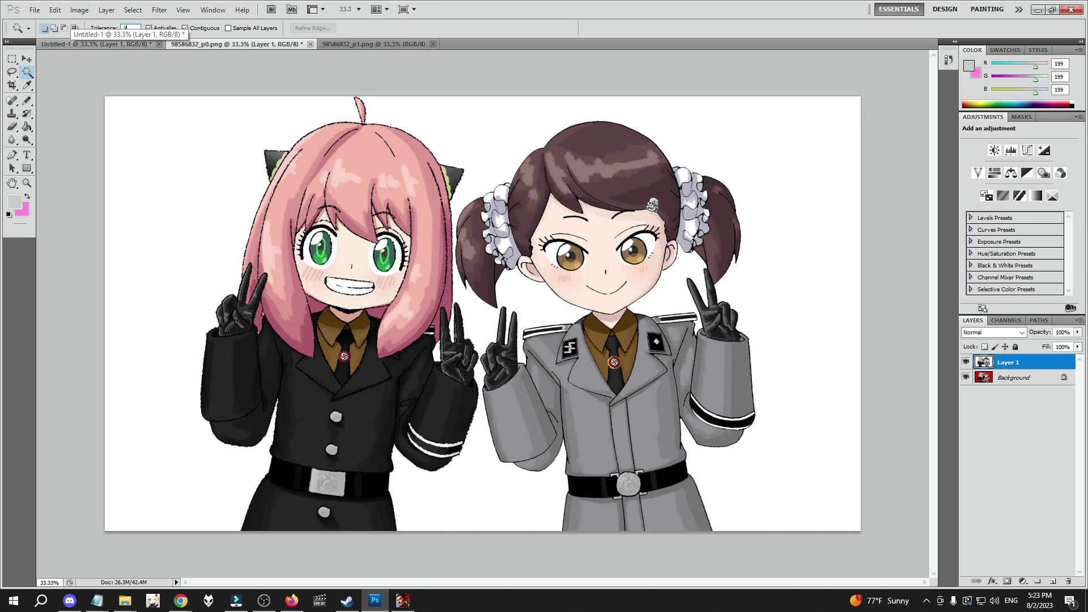
# - Delete the white background beside both characters and in the gap under the brown-haired character's hair on Layer 1, and clear the selection
pyautogui.click(187, 215)
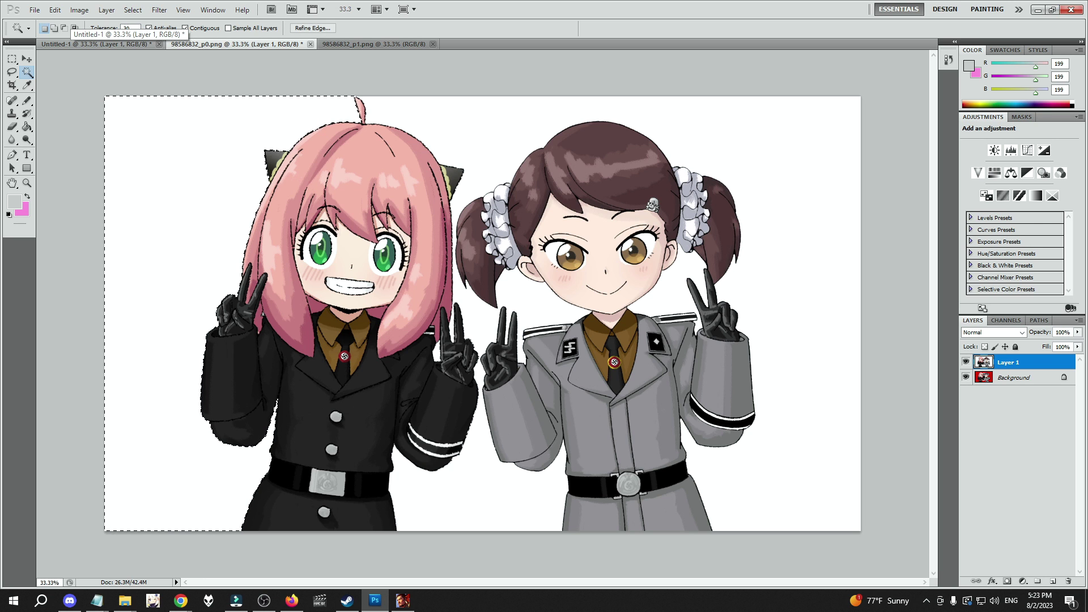
pyautogui.press('Delete')
pyautogui.click(793, 198)
pyautogui.press('Delete')
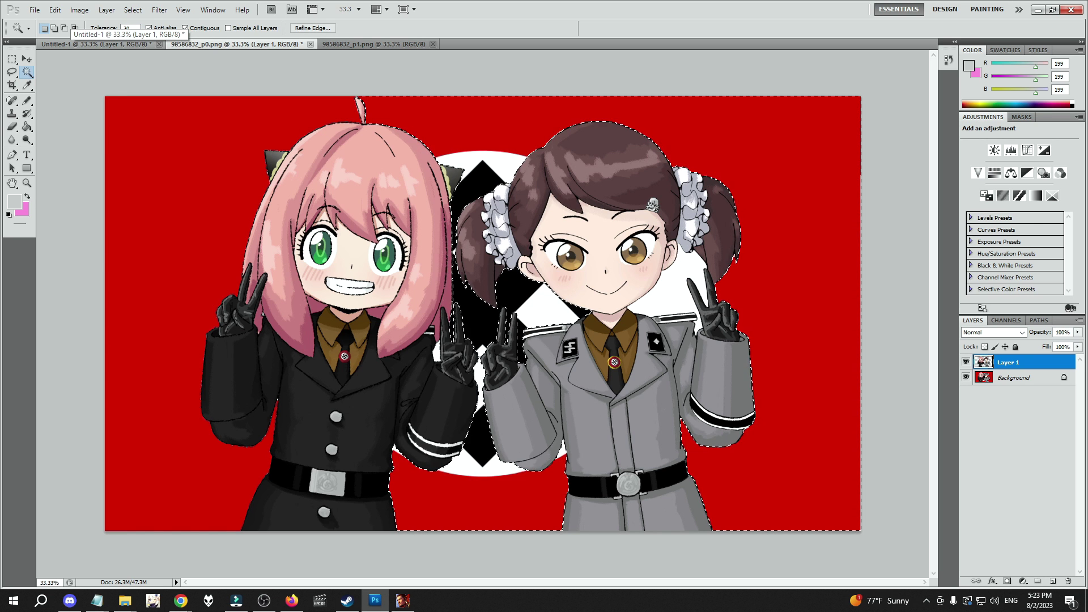
pyautogui.click(674, 289)
pyautogui.press('Delete')
pyautogui.click(547, 309)
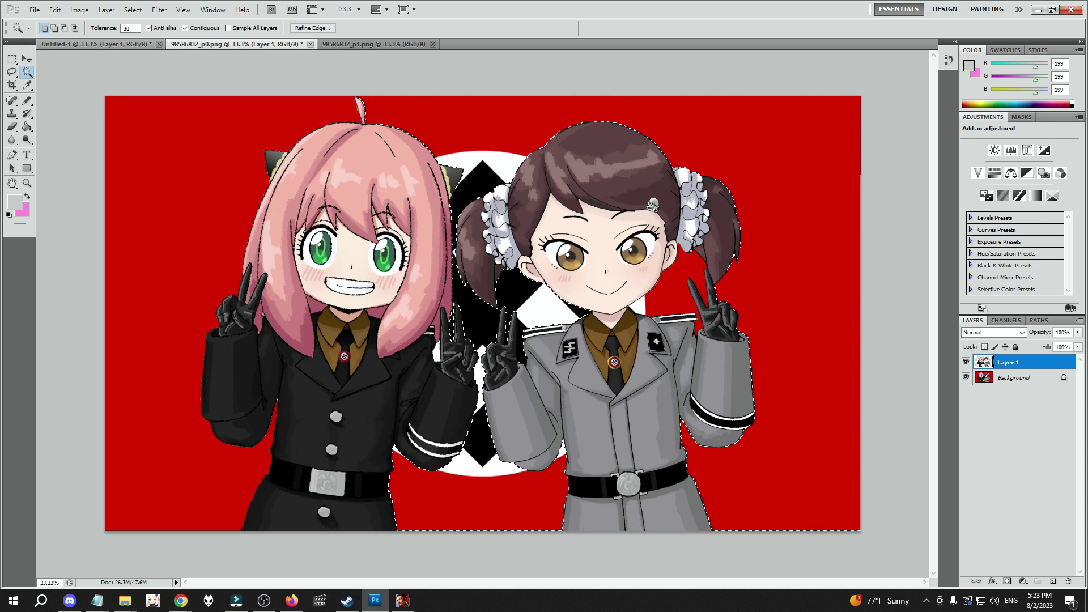
pyautogui.hotkey('ctrl', 'shift', 'i')
pyautogui.hotkey('ctrl', 'shift', 'i')
pyautogui.hotkey('ctrl', 'd')
pyautogui.hotkey('ctrl', 'z')
pyautogui.hotkey('ctrl', 'd')
pyautogui.click(673, 292)
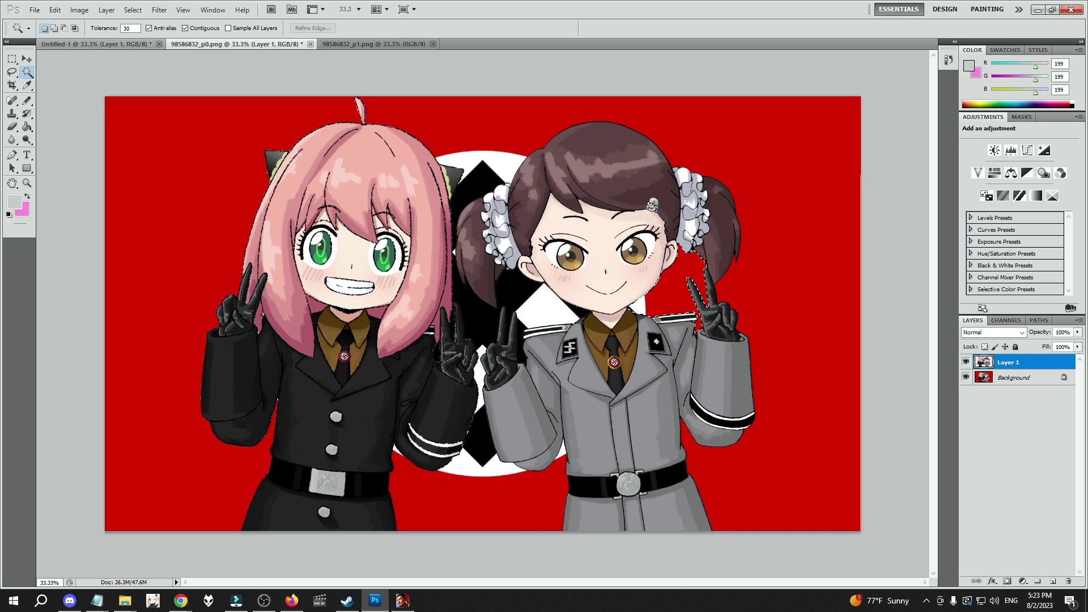
pyautogui.hotkey('ctrl', 'd')
pyautogui.hotkey('ctrl', 'z')
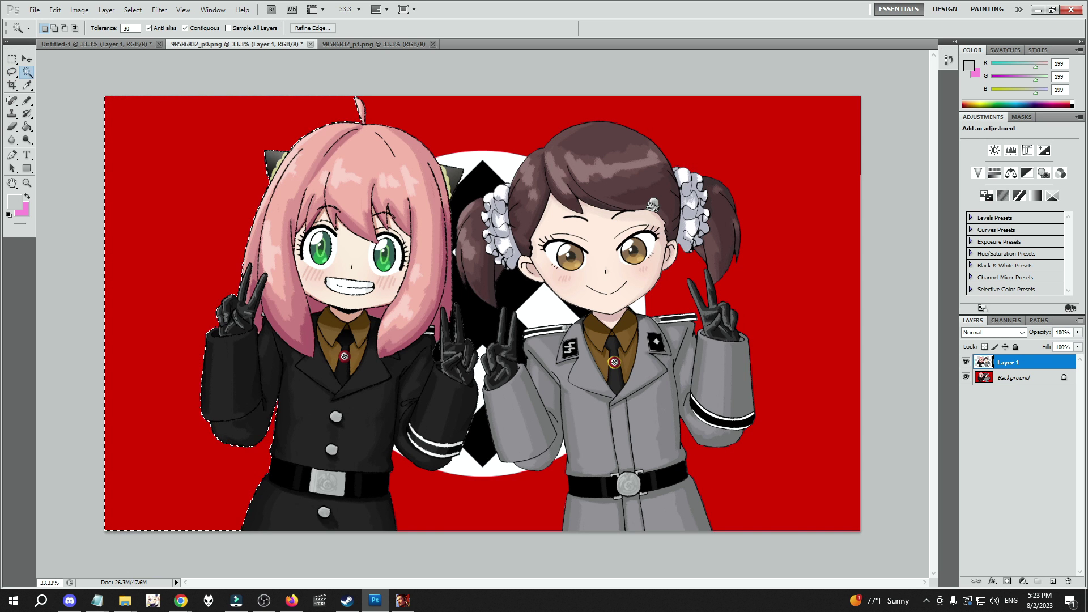
pyautogui.hotkey('ctrl', 'd')
pyautogui.click(799, 227)
pyautogui.click(170, 227)
pyautogui.hotkey('ctrl', 'd')
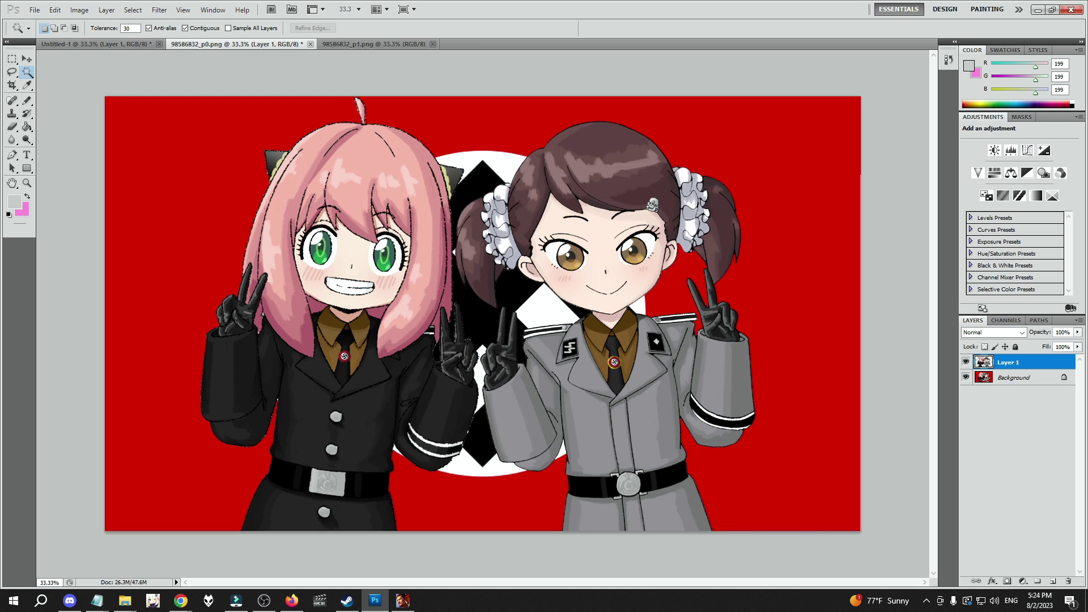
pyautogui.click(181, 216)
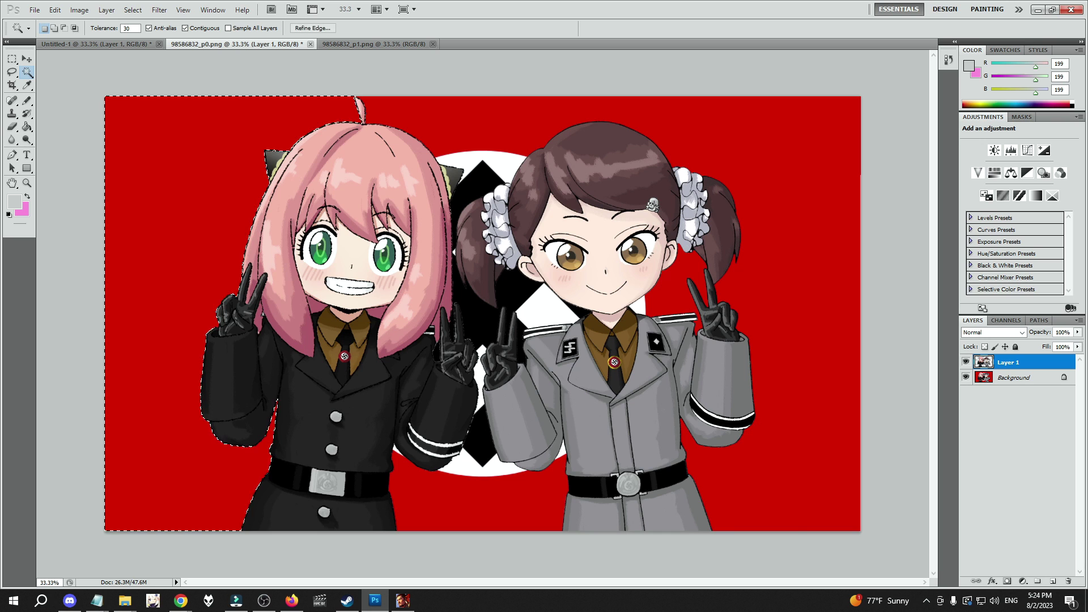
pyautogui.click(794, 216)
pyautogui.hotkey('ctrl', 'd')
pyautogui.click(793, 215)
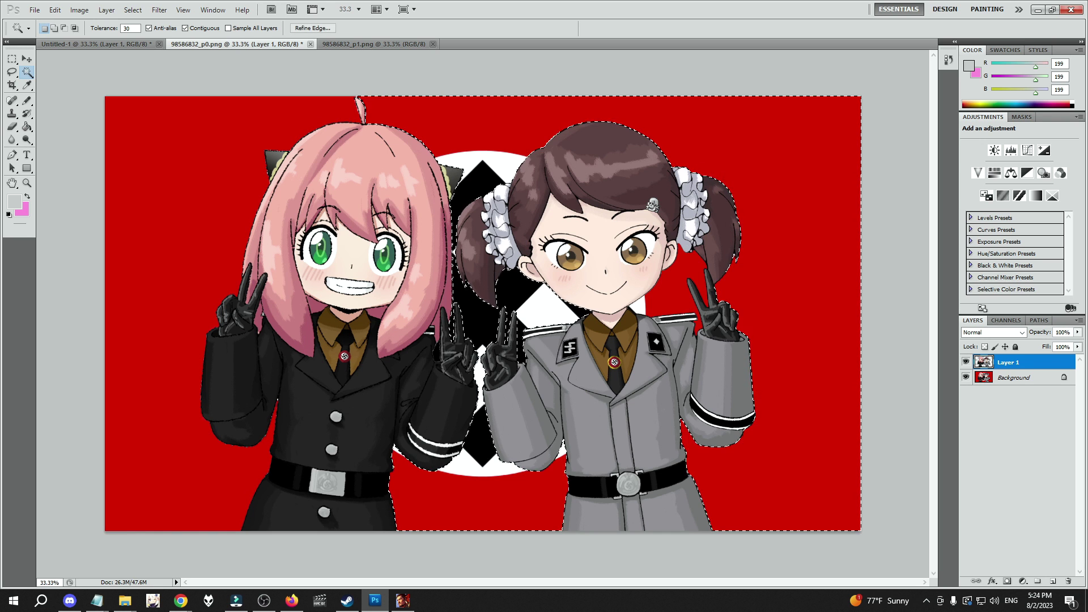
pyautogui.hotkey('ctrl', 'd')
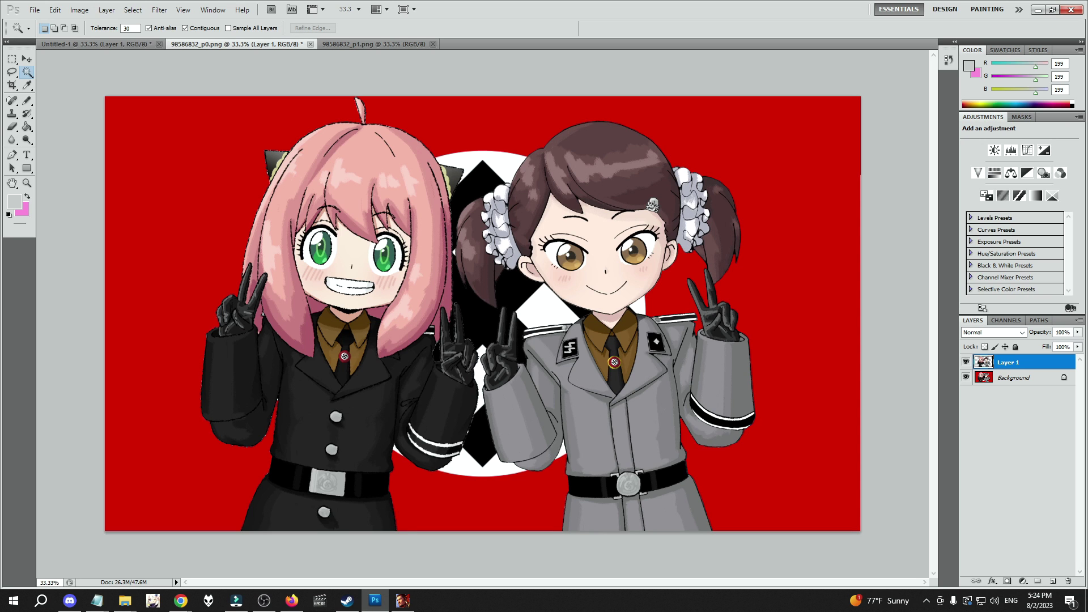
# - Set the Magic Wand tolerance to 255 and select the whole pink-haired character
pyautogui.click(12, 59)
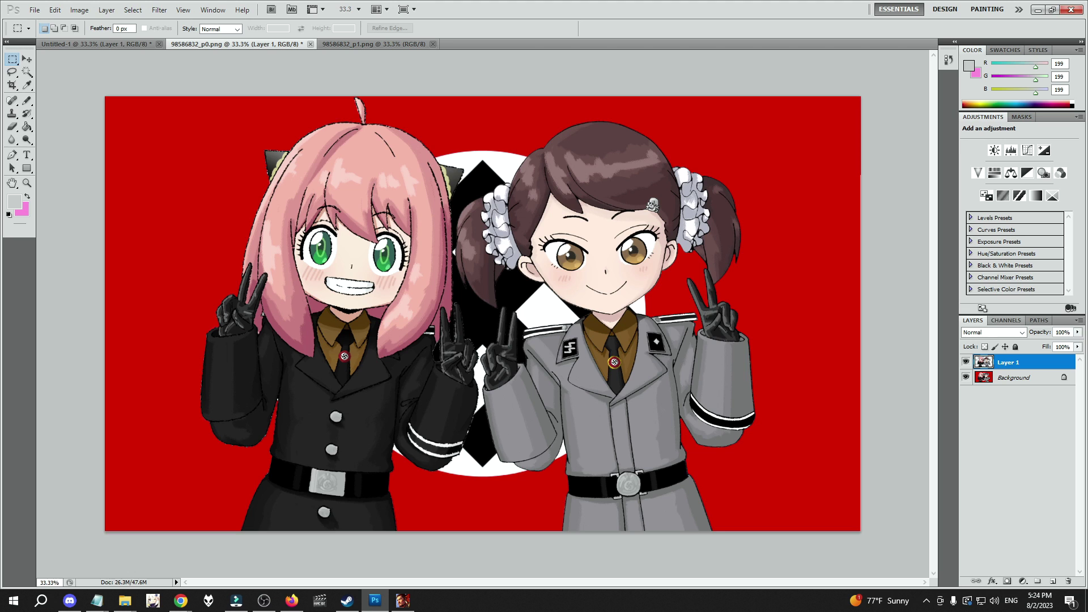
pyautogui.click(1006, 321)
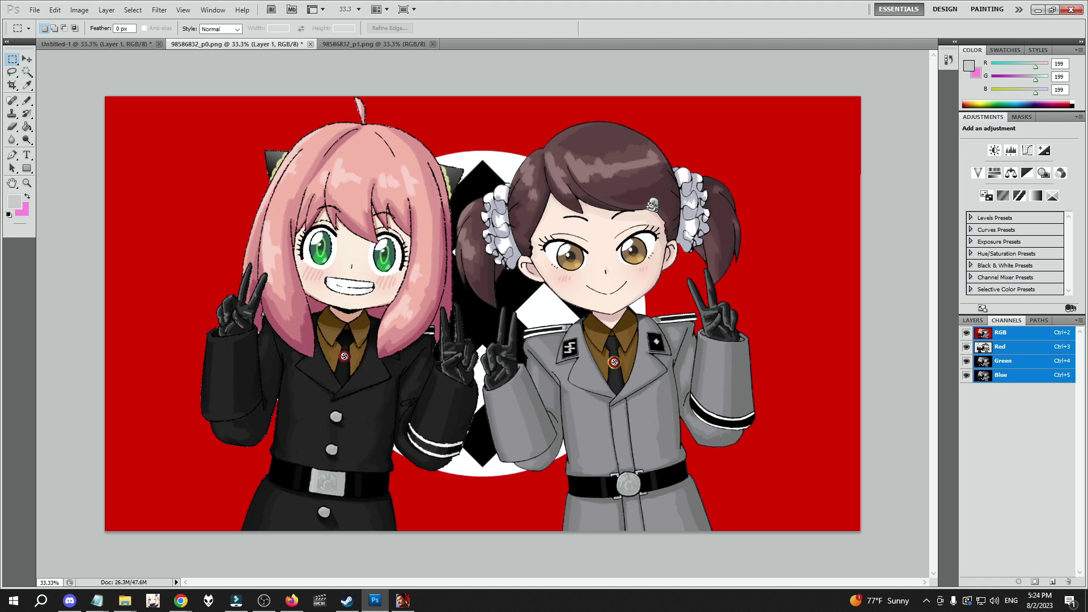
pyautogui.click(972, 320)
pyautogui.click(1006, 320)
pyautogui.click(27, 72)
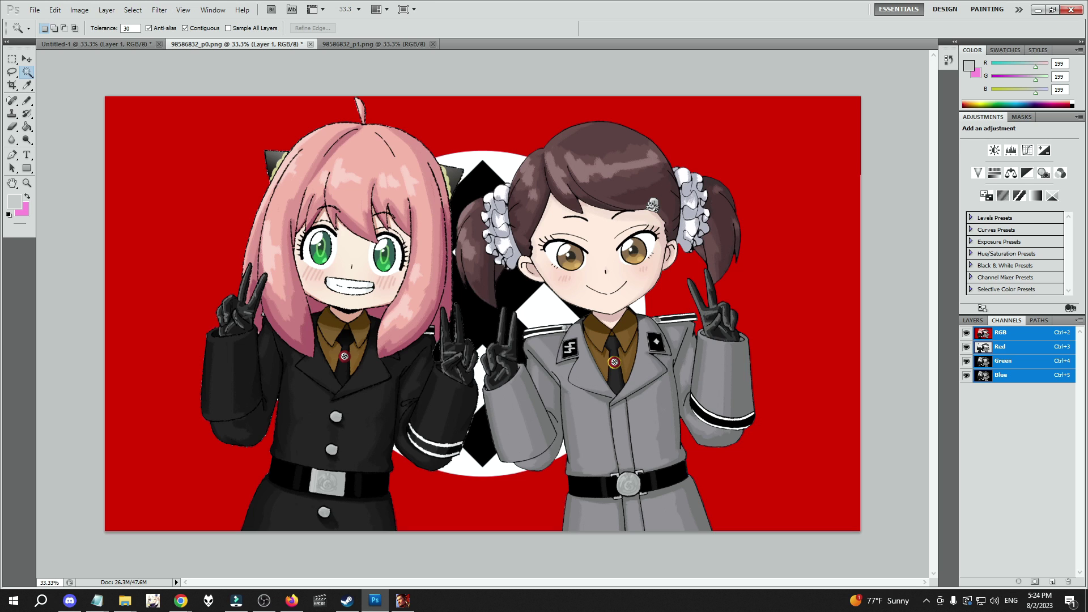
pyautogui.moveTo(135, 28); pyautogui.dragTo(55, 28)
pyautogui.write('2')
pyautogui.click(340, 226)
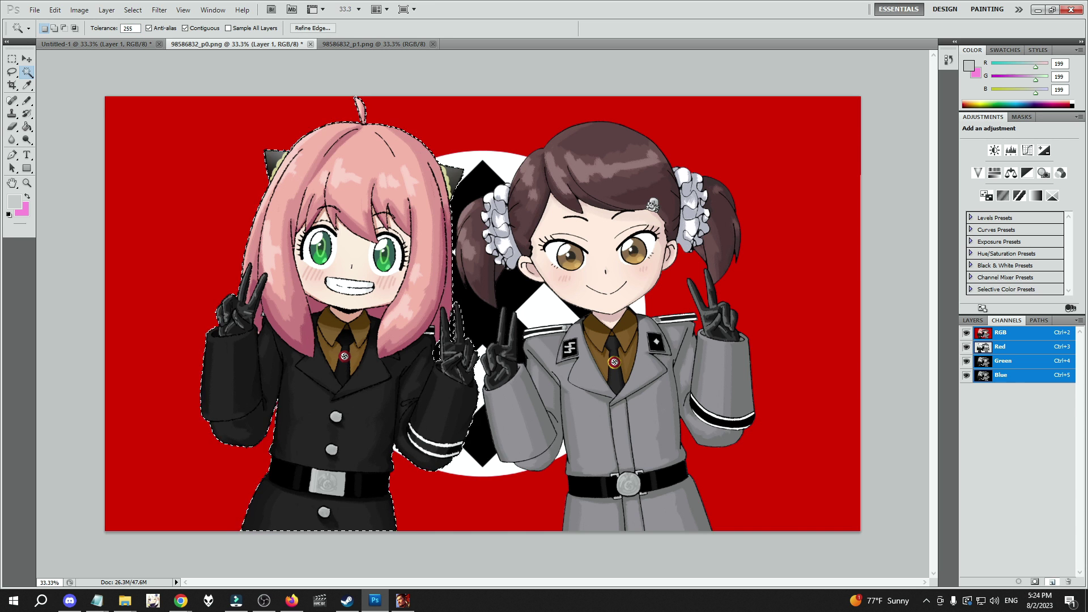
# - Add a new alpha channel and show it overlaid on the RGB image
pyautogui.click(1053, 582)
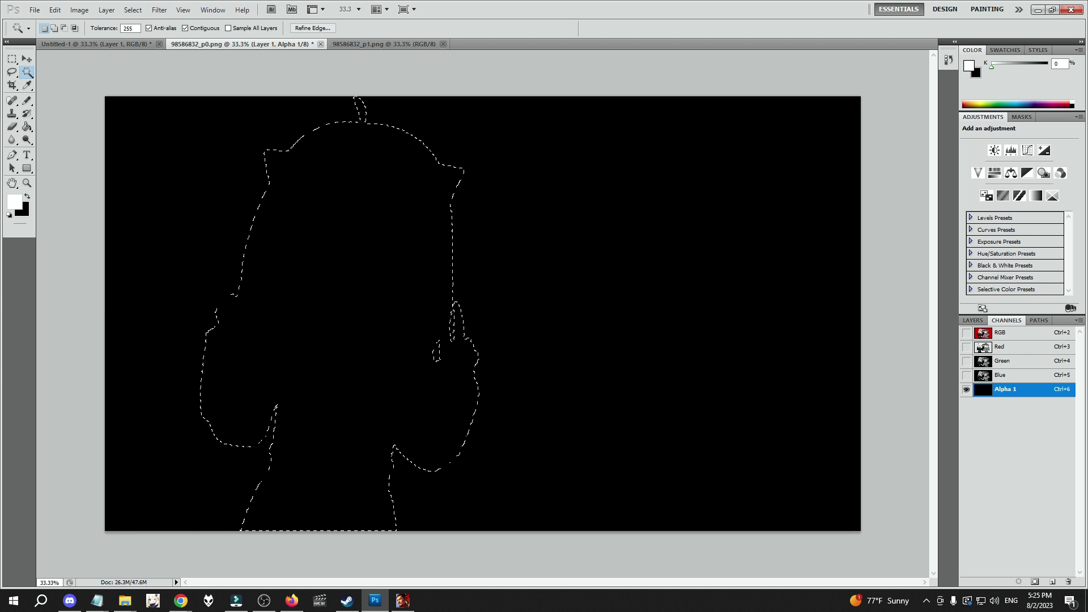
pyautogui.press('x')
pyautogui.click(966, 334)
pyautogui.click(966, 333)
pyautogui.click(966, 333)
pyautogui.click(967, 333)
pyautogui.click(966, 333)
pyautogui.click(966, 333)
pyautogui.click(967, 333)
pyautogui.hotkey('ctrl', '2')
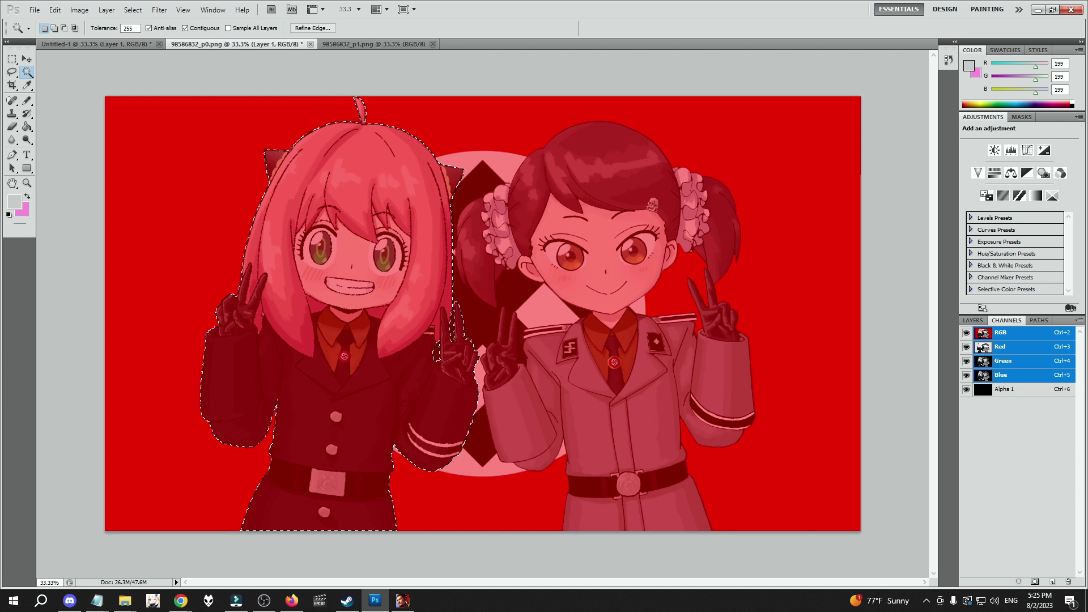
# - Fill the selected character's shape with white in Alpha 1 and clear the selection
pyautogui.hotkey('ctrl', '6')
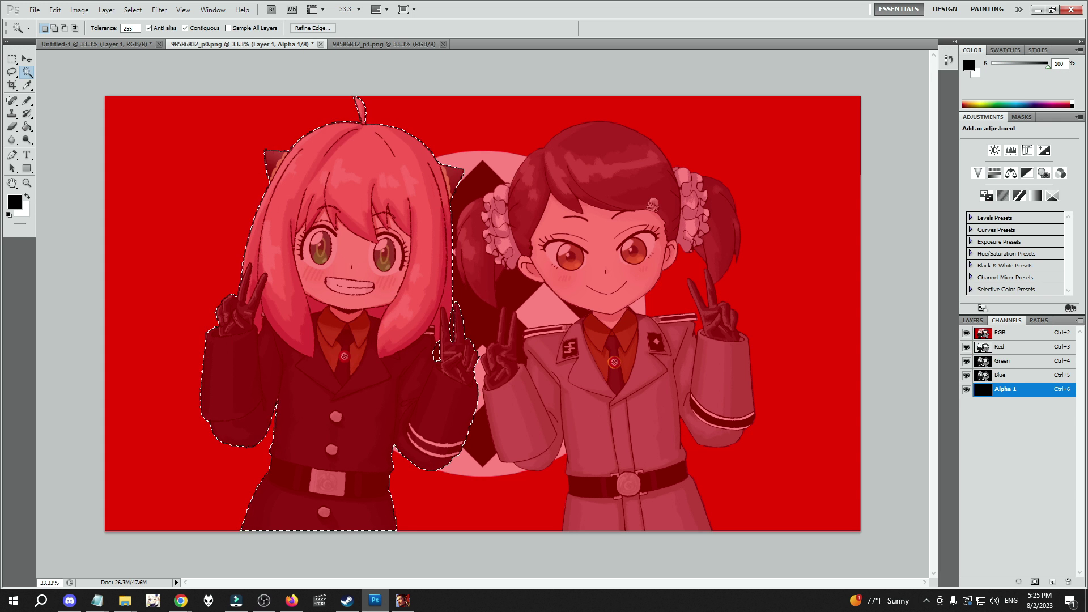
pyautogui.press('Delete')
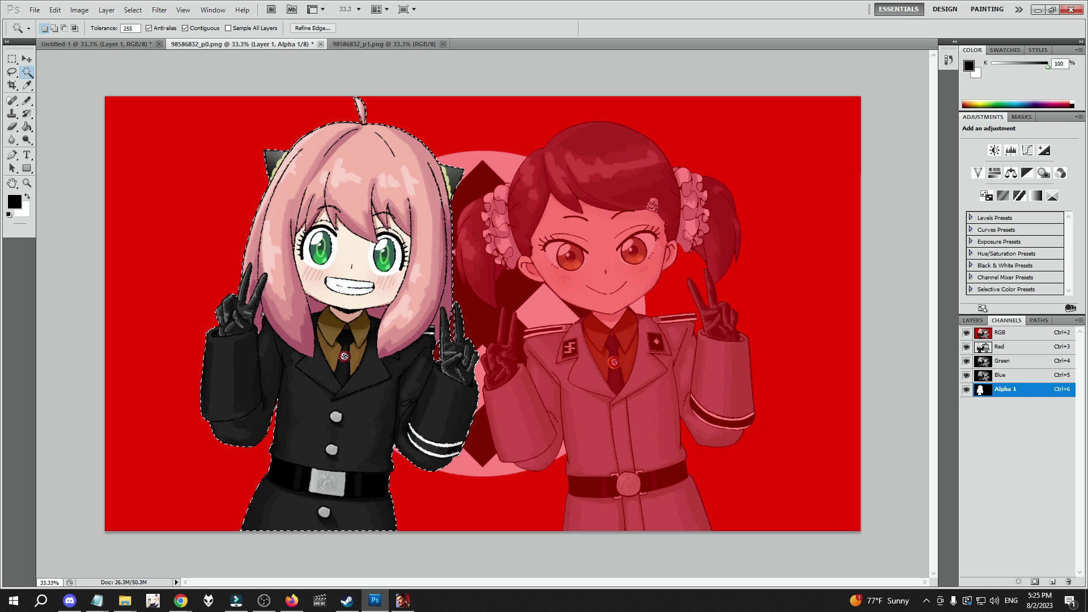
pyautogui.click(12, 59)
pyautogui.hotkey('ctrl', 'd')
# - Crop the image to its left half at full height, so the canvas holds the whole pink-haired character
pyautogui.press('c')
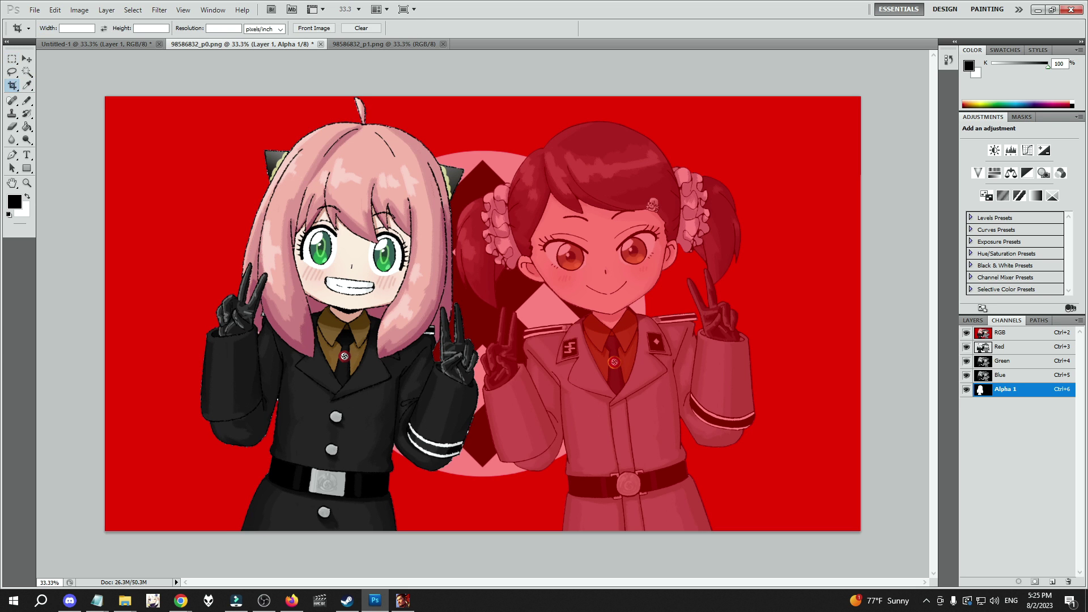
pyautogui.moveTo(478, 98); pyautogui.dragTo(106, 531)
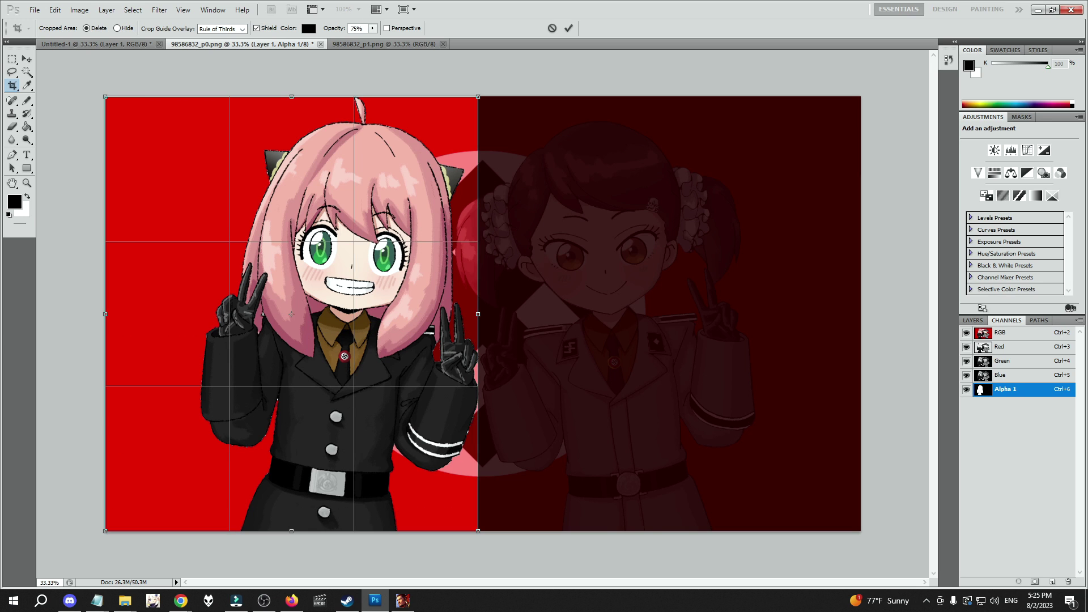
pyautogui.moveTo(478, 314); pyautogui.dragTo(482, 314)
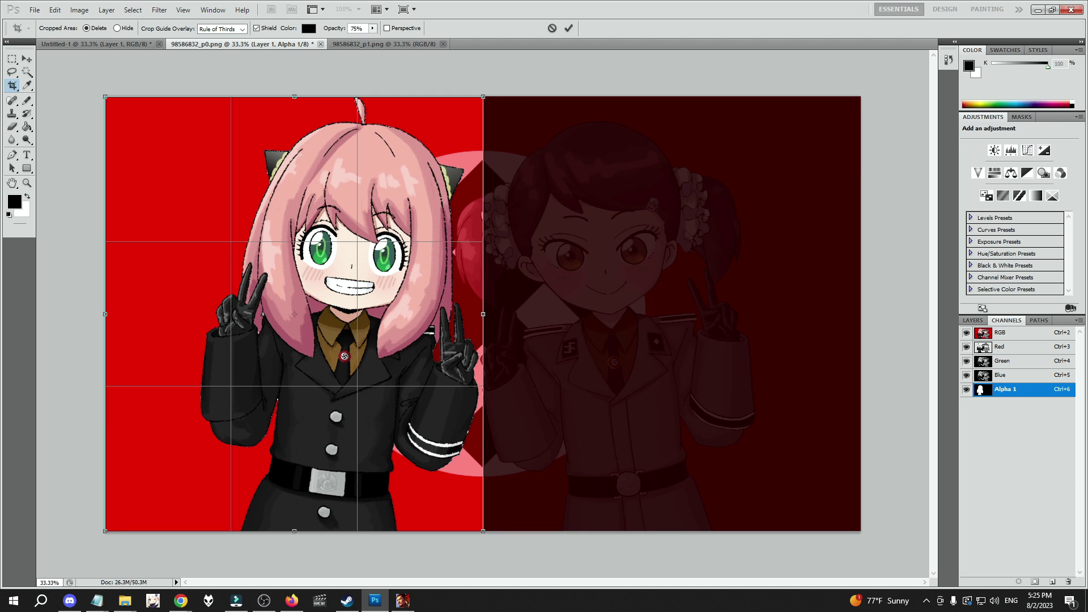
pyautogui.moveTo(483, 314); pyautogui.dragTo(482, 314)
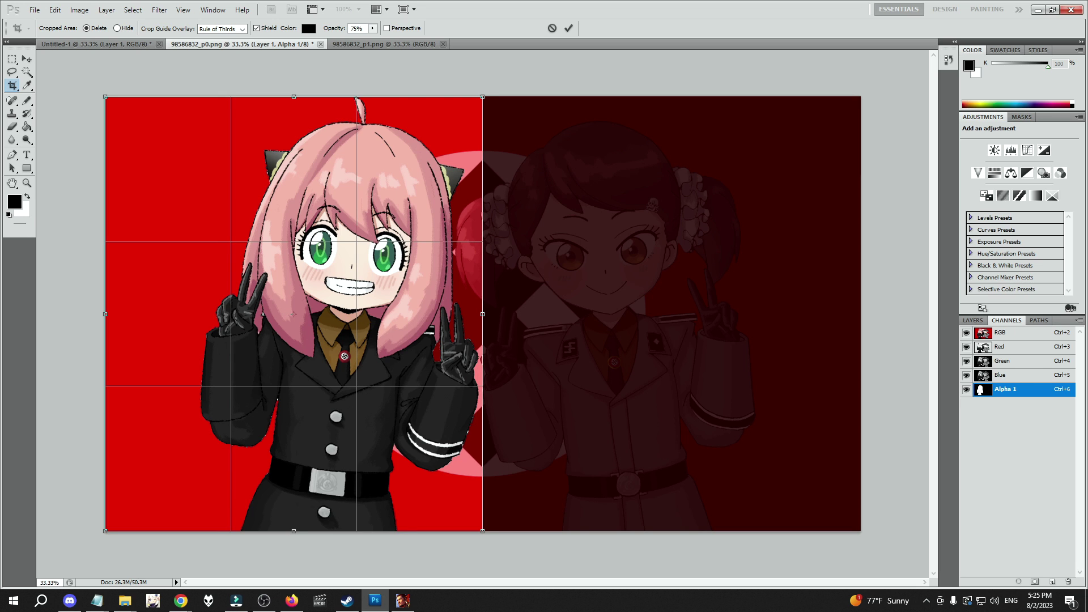
pyautogui.press('m')
pyautogui.press('Return')
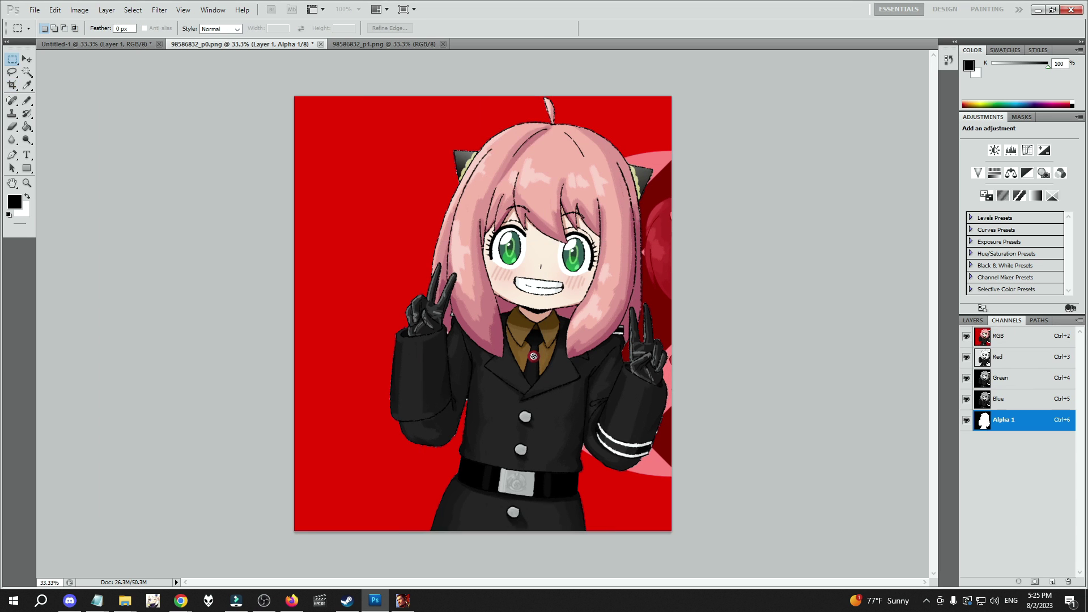
# - Save a copy as anya in the Char stuff 2 folder, as a 32-bit Windows BMP with alpha channels
pyautogui.hotkey('ctrl', 'shift', 's')
pyautogui.write('anya')
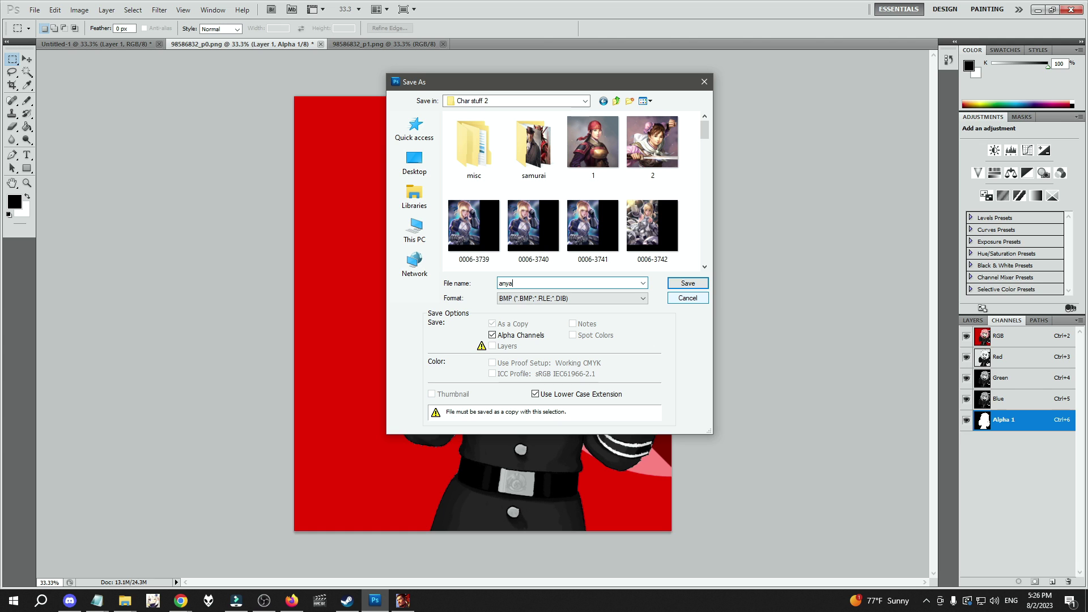
pyautogui.press('Return')
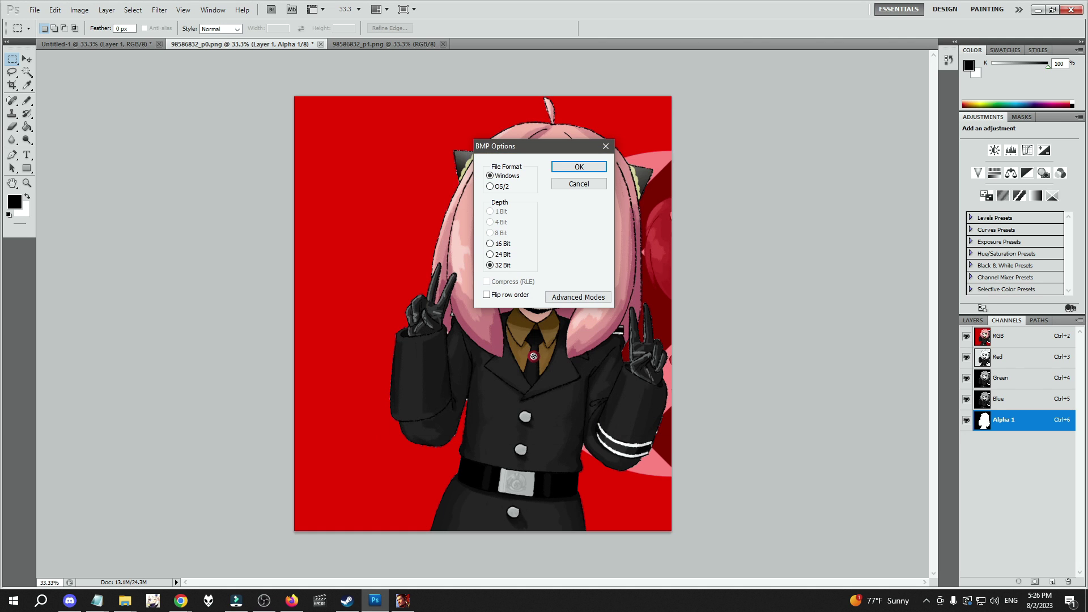
pyautogui.press('Return')
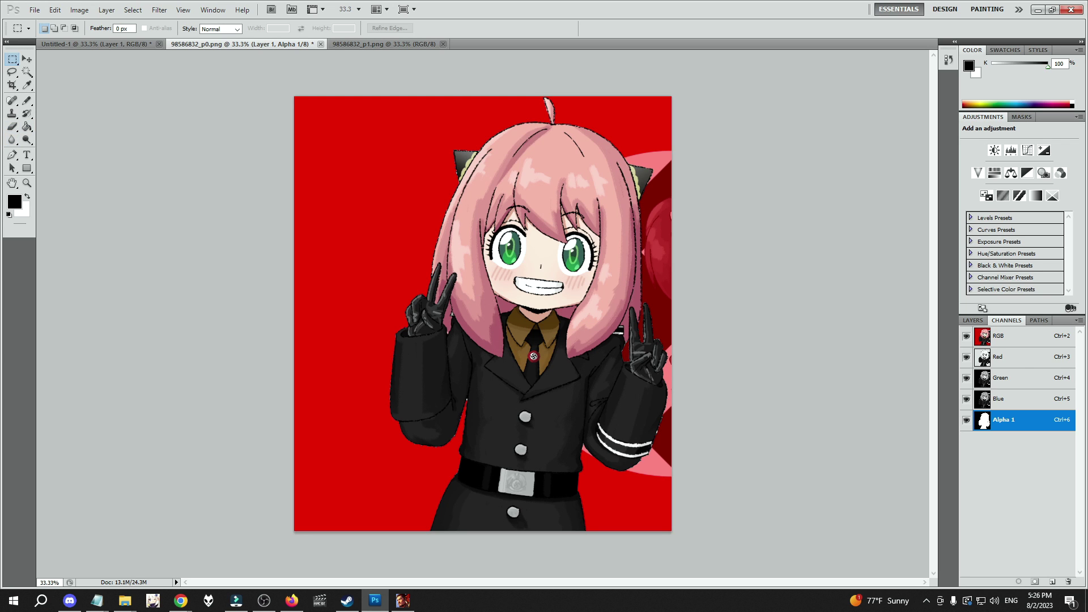
# - Switch to the Portrait Editor and open the anya image for the square picture of slot 0013
pyautogui.hotkey('alt', 'Tab')
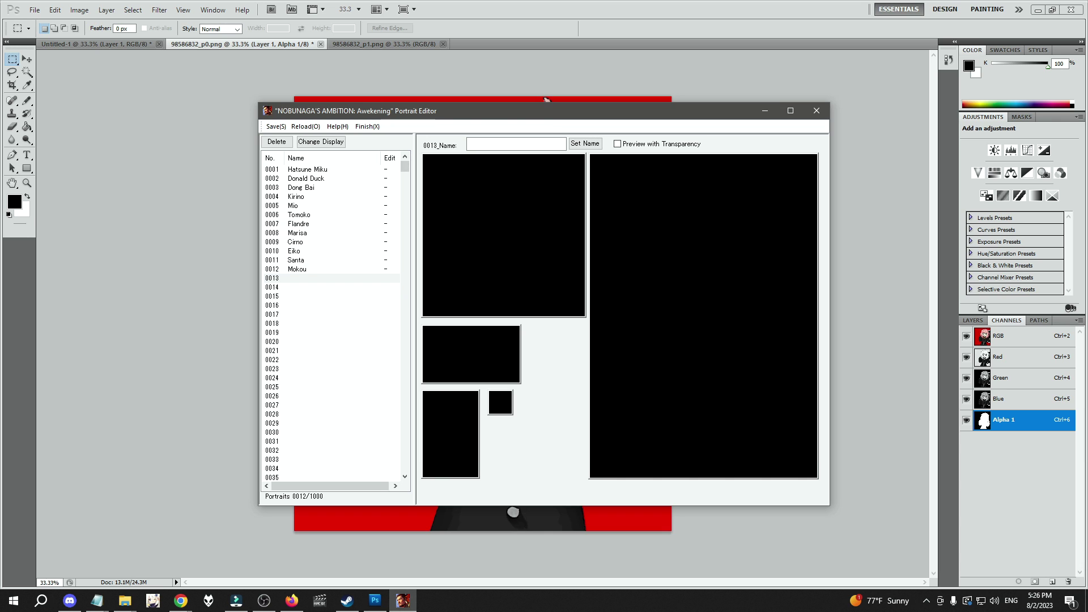
pyautogui.click(513, 258)
pyautogui.moveTo(891, 248); pyautogui.dragTo(891, 322)
pyautogui.click(846, 306)
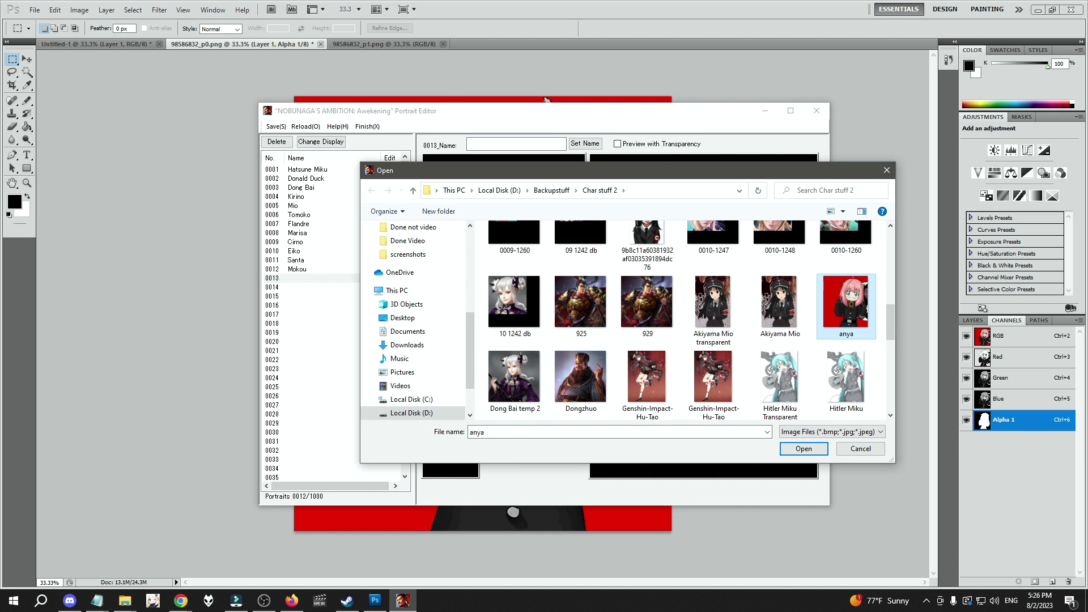
pyautogui.press('Return')
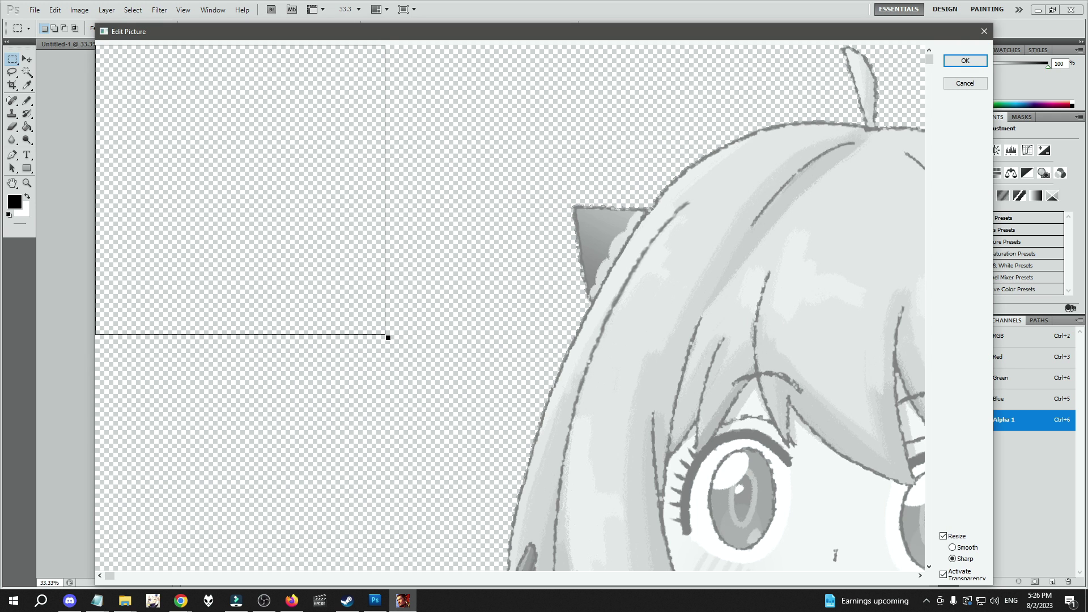
pyautogui.moveTo(240, 190); pyautogui.dragTo(599, 190)
pyautogui.moveTo(929, 59)
pyautogui.mouseDown()
pyautogui.moveTo(929, 499)
pyautogui.moveTo(930, 59)
pyautogui.mouseUp()
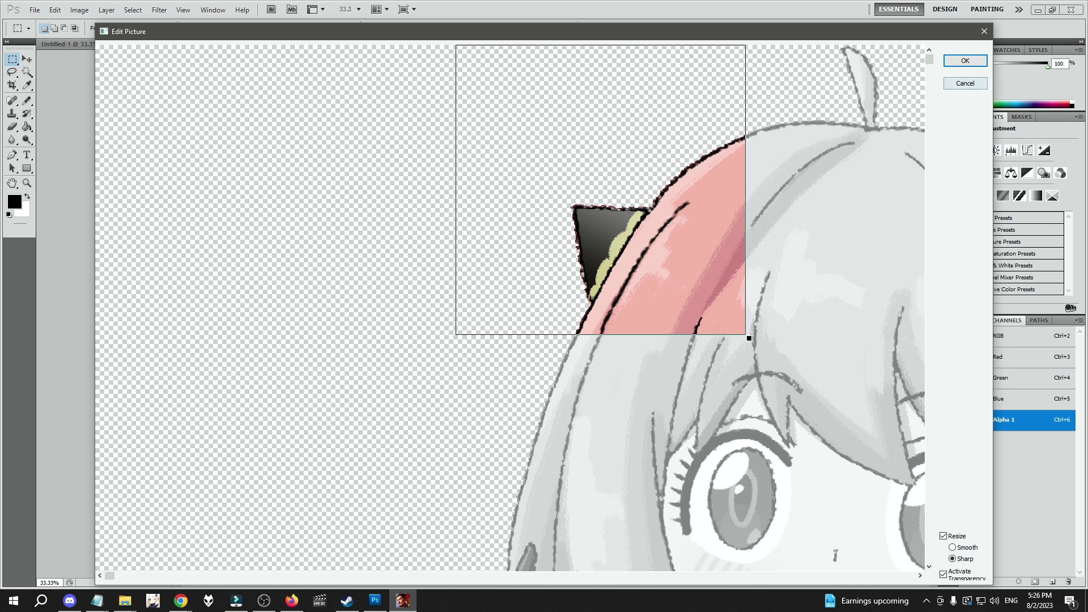
pyautogui.press('Escape')
# - Switch back to Photoshop, delete the Alpha 1 channel and return to the layers
pyautogui.hotkey('alt', 'Tab')
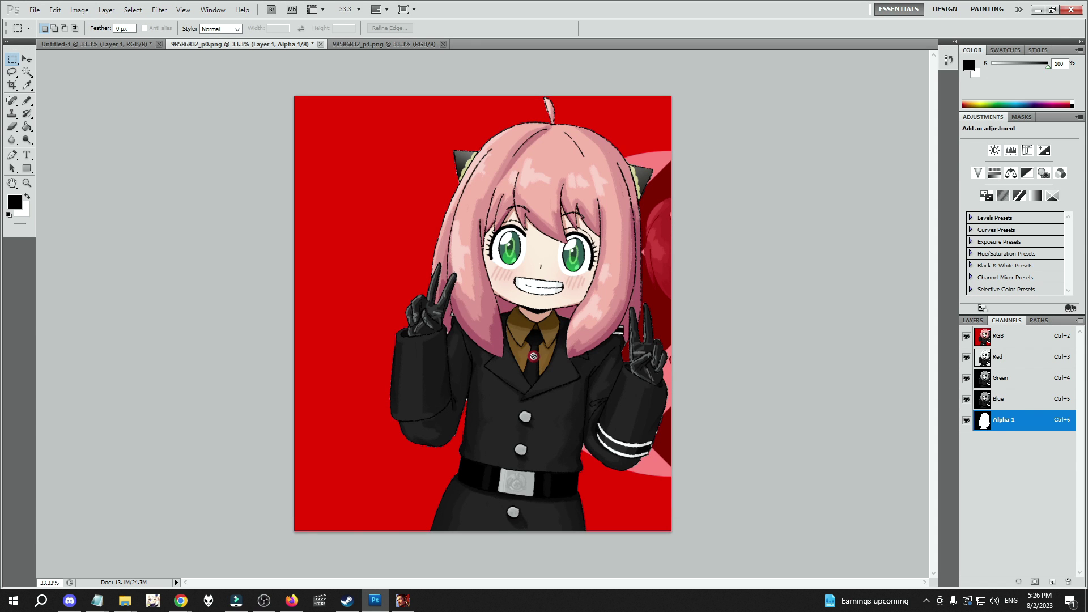
pyautogui.press('w')
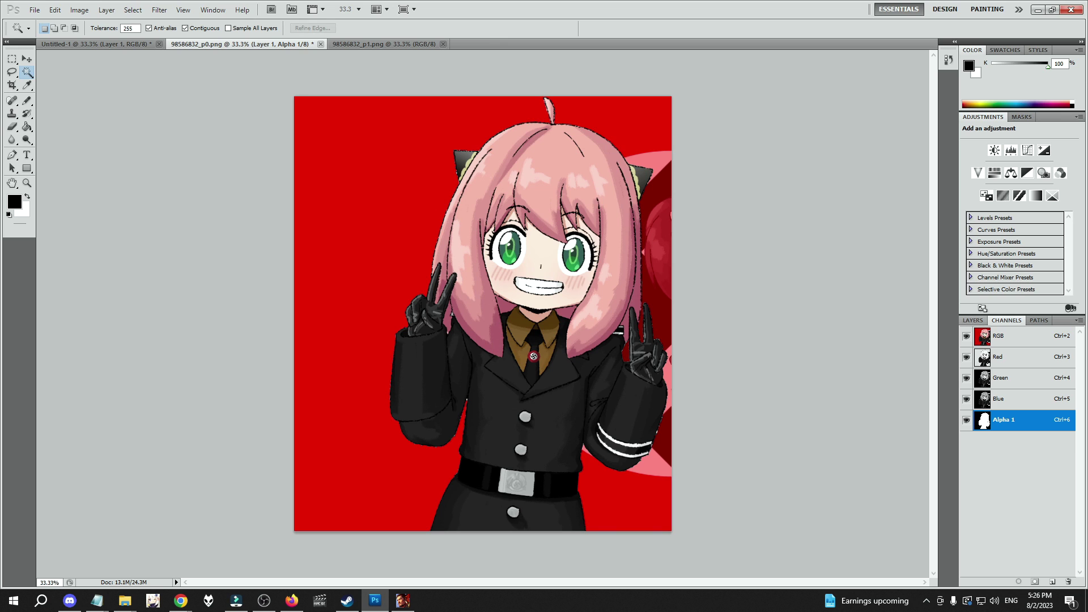
pyautogui.click(1068, 582)
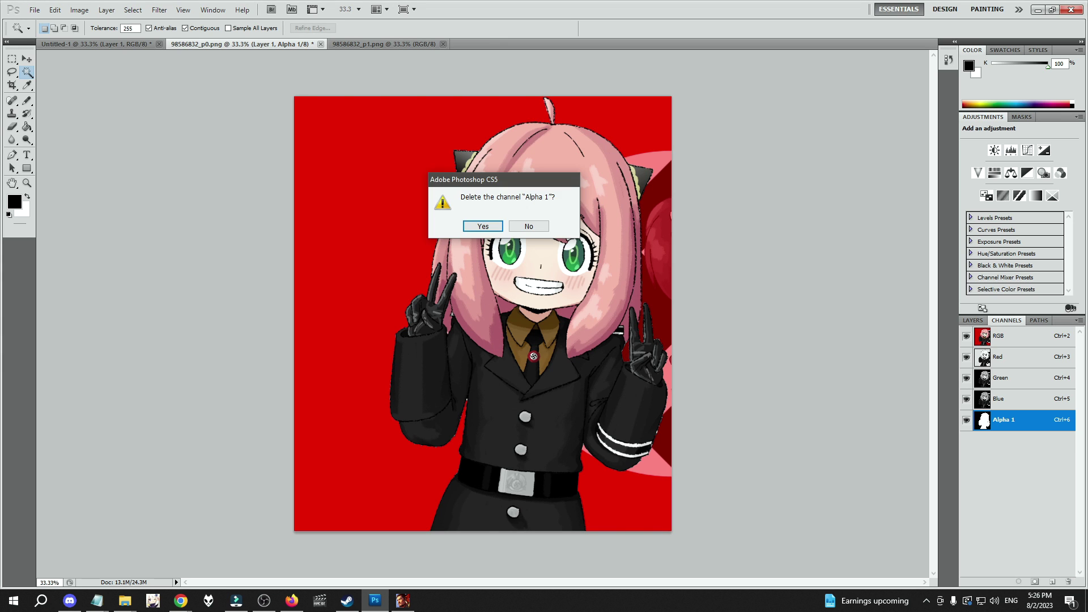
pyautogui.click(483, 226)
pyautogui.click(973, 320)
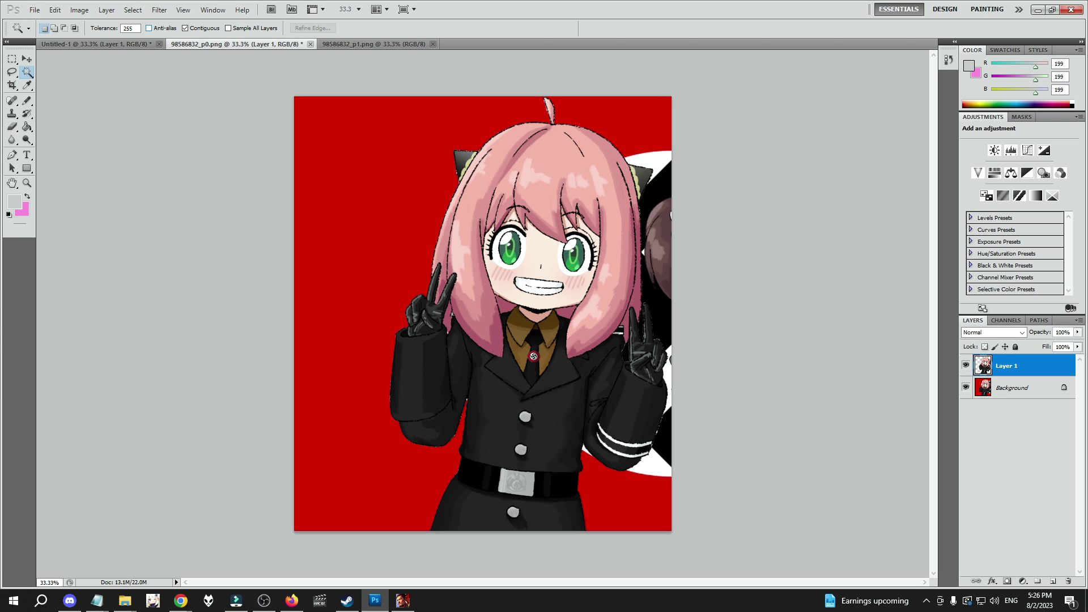
# - Select the character on Layer 1 with the Magic Wand and add a new alpha channel displayed over the RGB channels
pyautogui.click(524, 374)
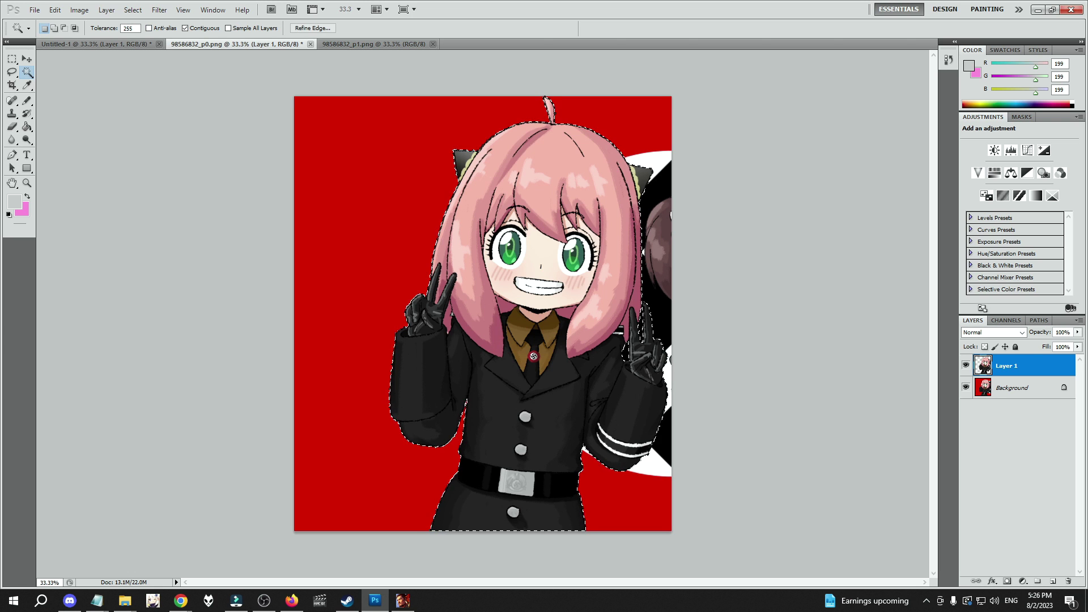
pyautogui.click(1006, 321)
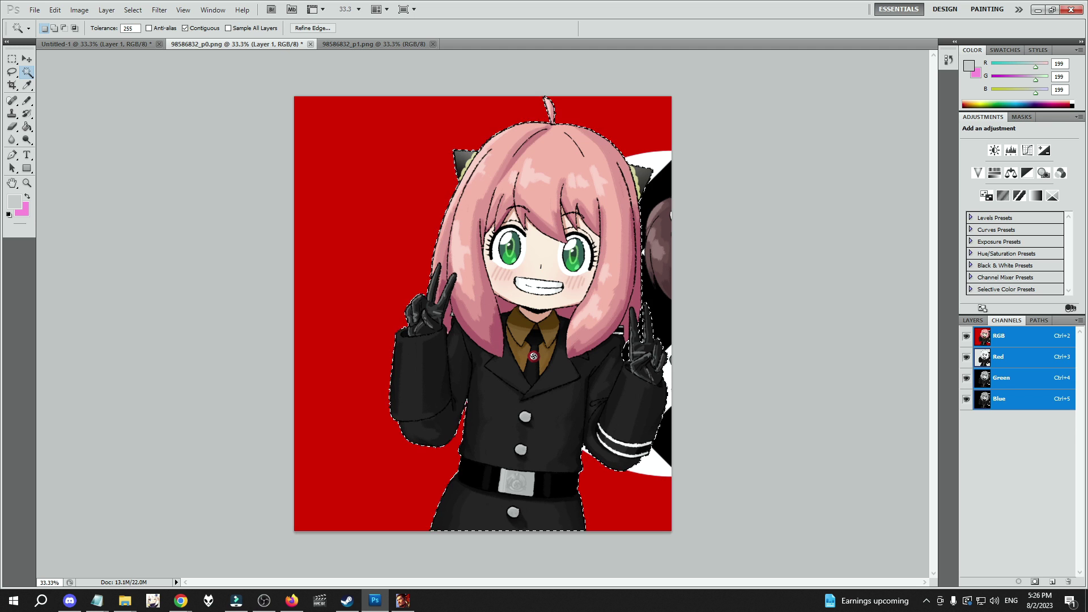
pyautogui.click(1053, 582)
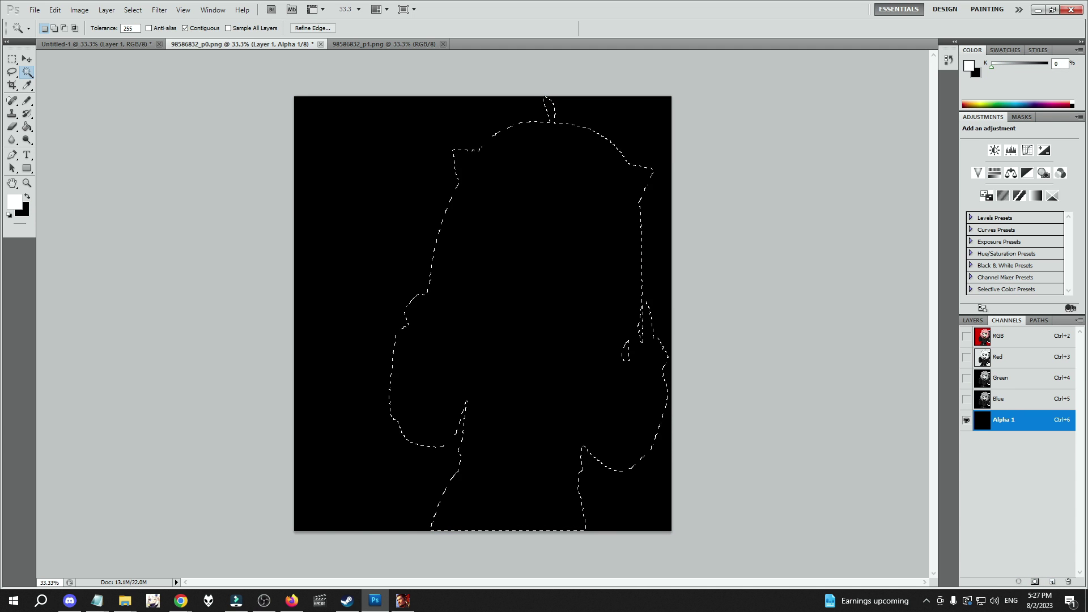
pyautogui.click(999, 336)
pyautogui.click(1004, 420)
pyautogui.click(999, 336)
pyautogui.click(967, 420)
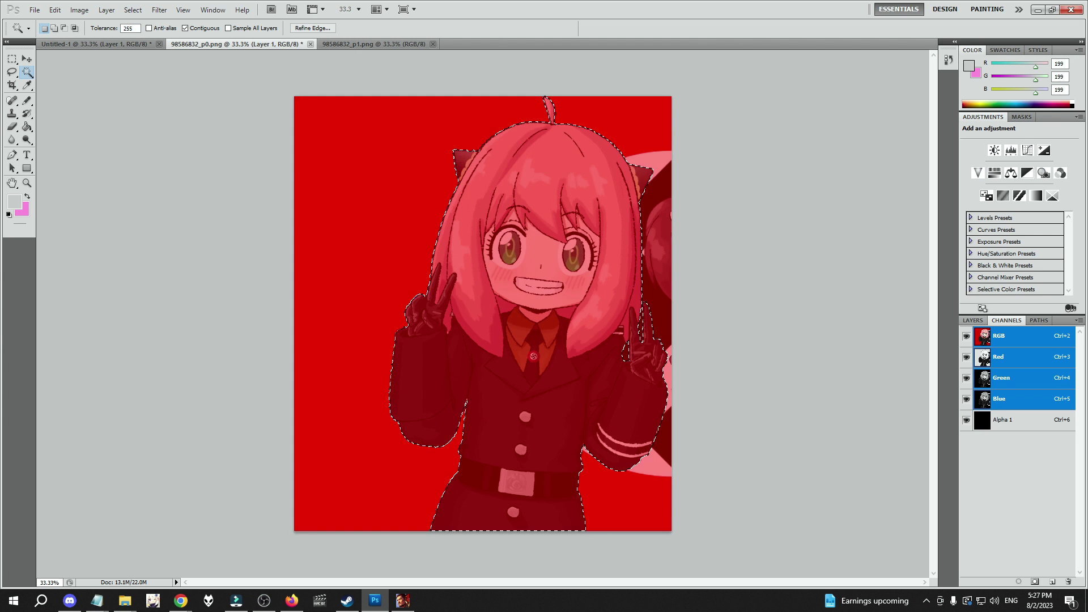
# - Make Alpha 1 the active channel and fill the character selection with white using the default colours
pyautogui.hotkey('ctrl', '6')
pyautogui.press('d')
pyautogui.press('Delete')
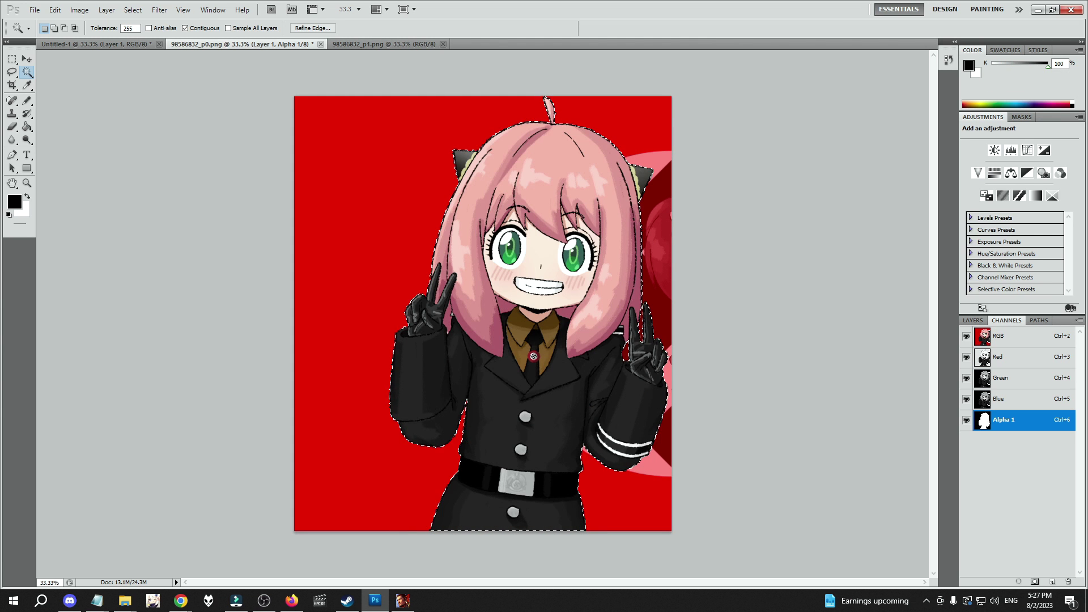
# - Switch to the Portrait Editor, reopen anya for slot 0013, and enlarge the crop frame and move it over the character's face
pyautogui.hotkey('alt', 'Tab')
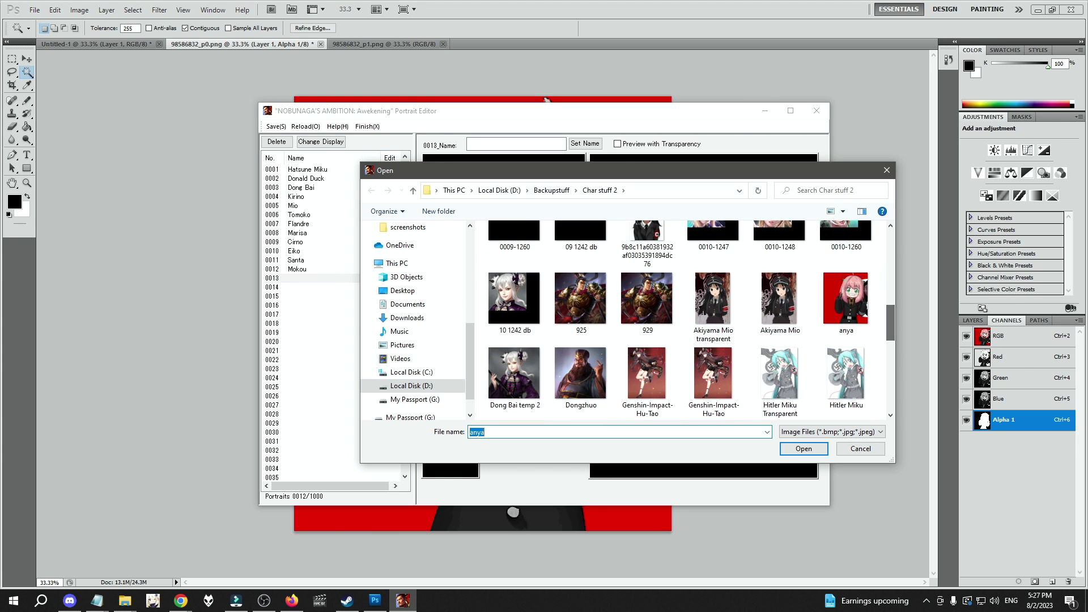
pyautogui.press('Return')
pyautogui.moveTo(388, 338); pyautogui.dragTo(833, 550)
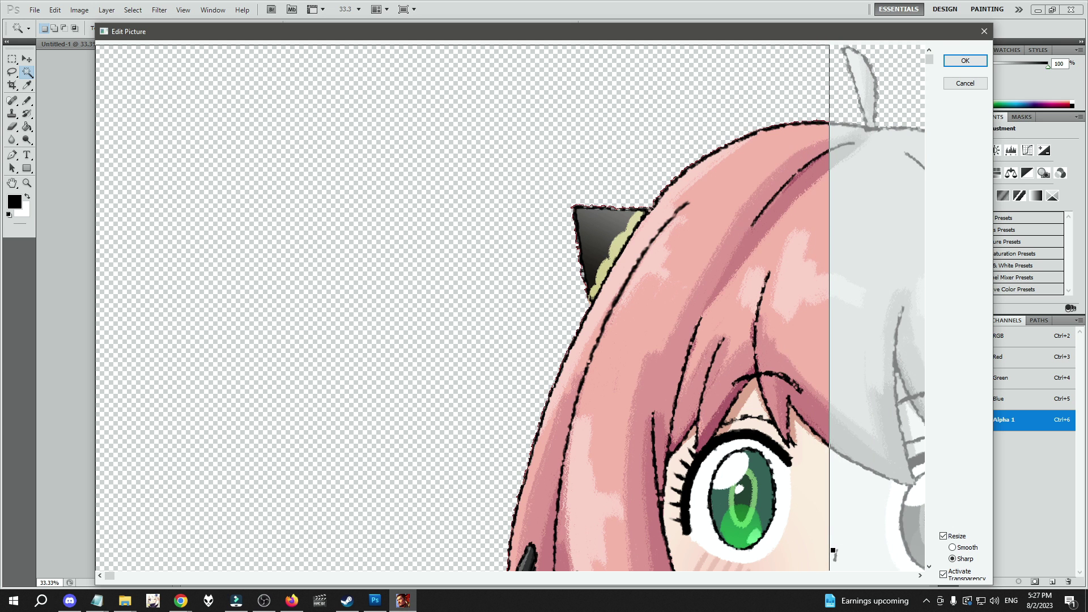
pyautogui.moveTo(930, 59); pyautogui.dragTo(929, 267)
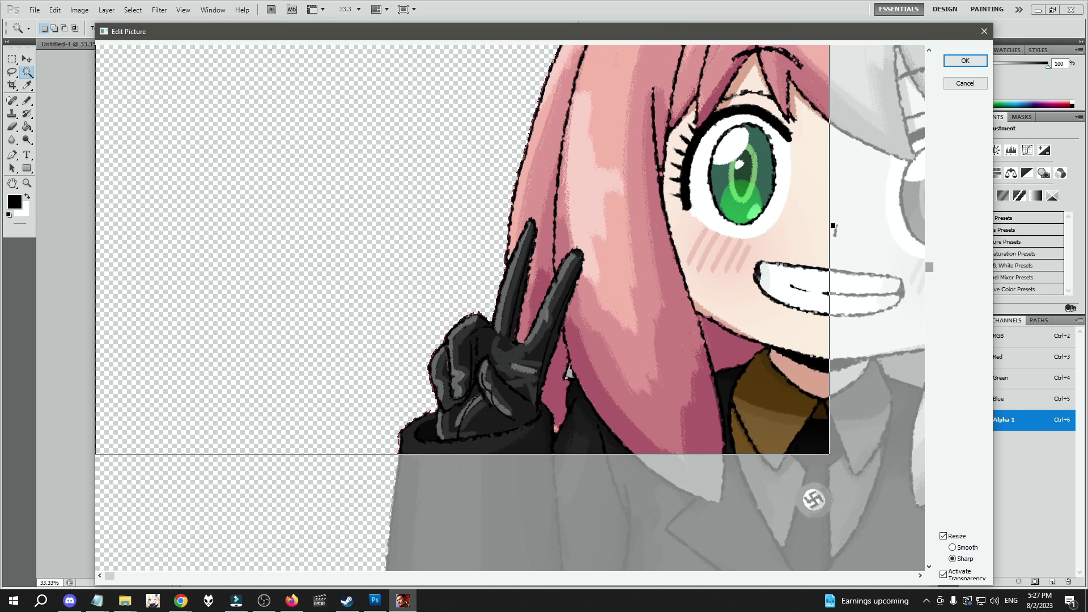
pyautogui.moveTo(680, 294); pyautogui.dragTo(845, 314)
pyautogui.moveTo(929, 474); pyautogui.dragTo(930, 458)
pyautogui.moveTo(431, 458); pyautogui.dragTo(366, 454)
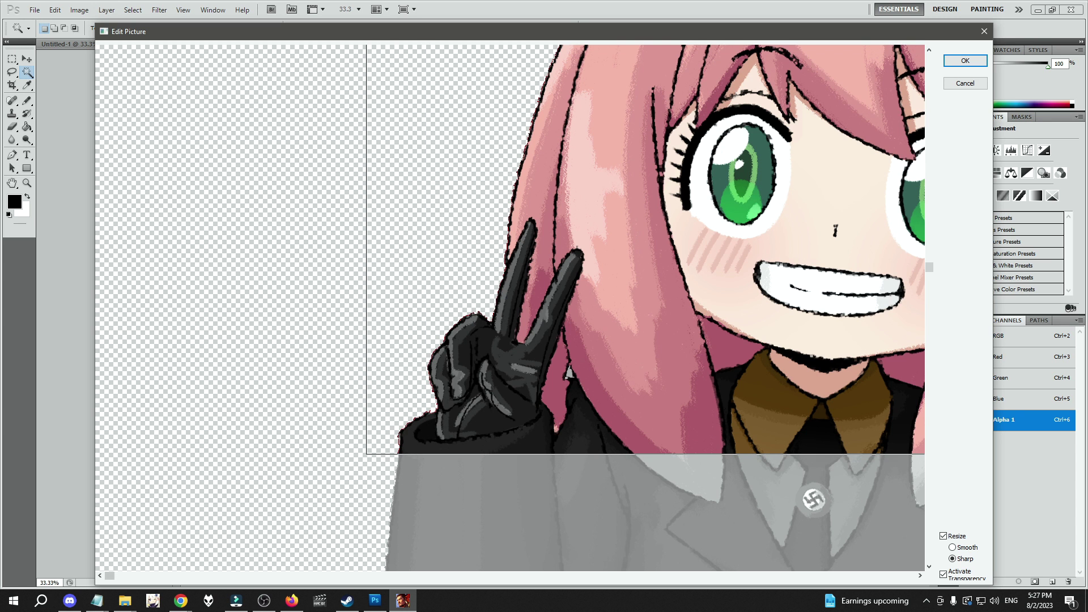
# - Extend the square portrait's crop frame from the top of the hair down to the upper chest, including both hands, and accept it
pyautogui.moveTo(110, 576); pyautogui.dragTo(910, 576)
pyautogui.moveTo(801, 458); pyautogui.dragTo(801, 457)
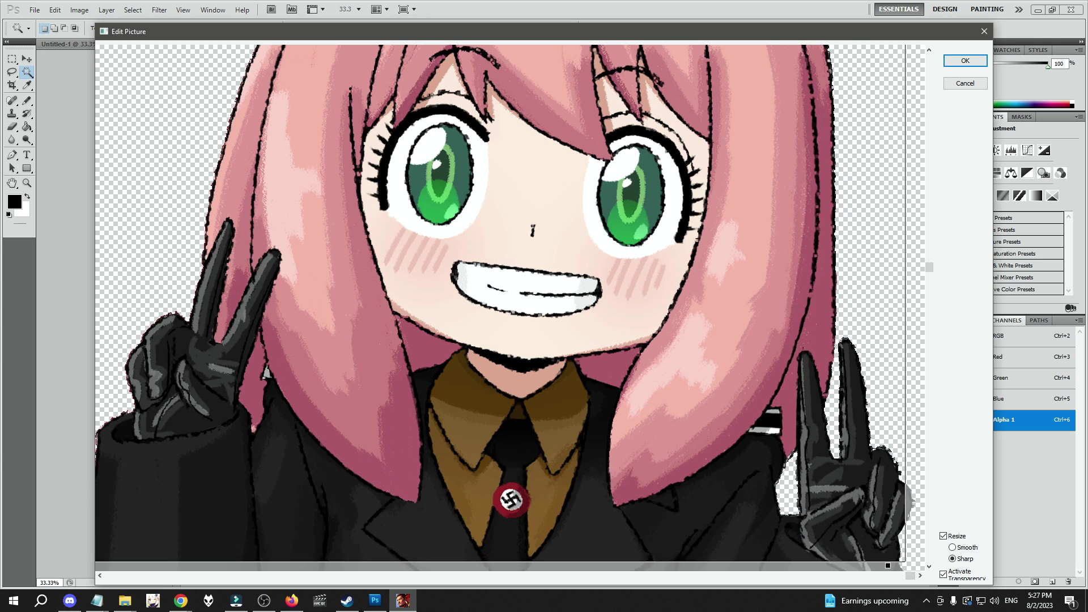
pyautogui.moveTo(929, 267); pyautogui.dragTo(930, 497)
pyautogui.moveTo(793, 220); pyautogui.dragTo(793, 247)
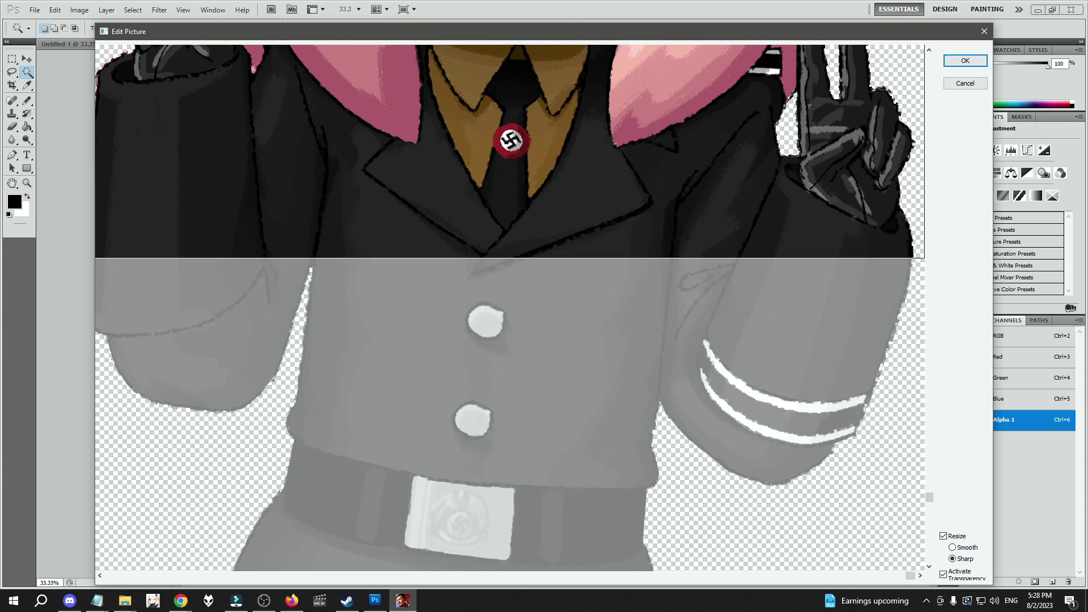
pyautogui.moveTo(929, 497); pyautogui.dragTo(930, 58)
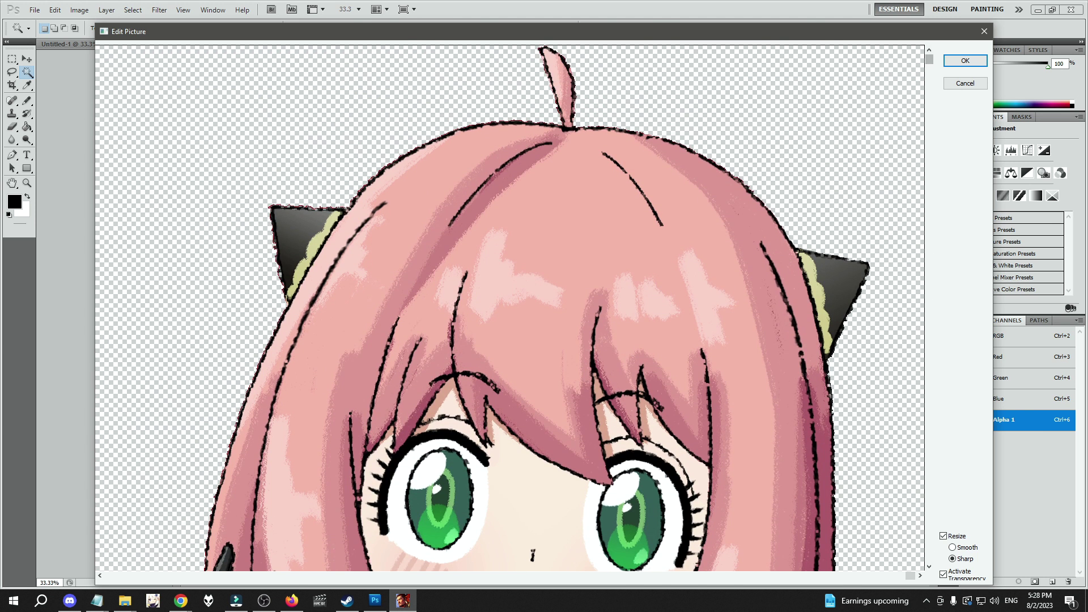
pyautogui.click(965, 60)
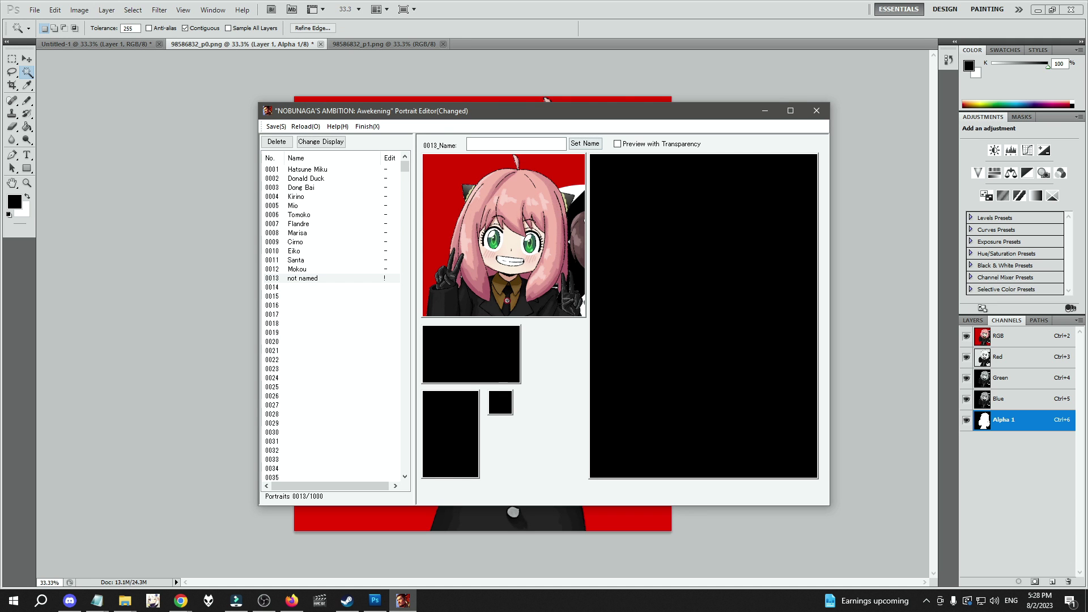
# - Preview portrait 0013 with transparency, then switch the transparency preview off again
pyautogui.click(618, 144)
pyautogui.click(618, 144)
pyautogui.click(618, 144)
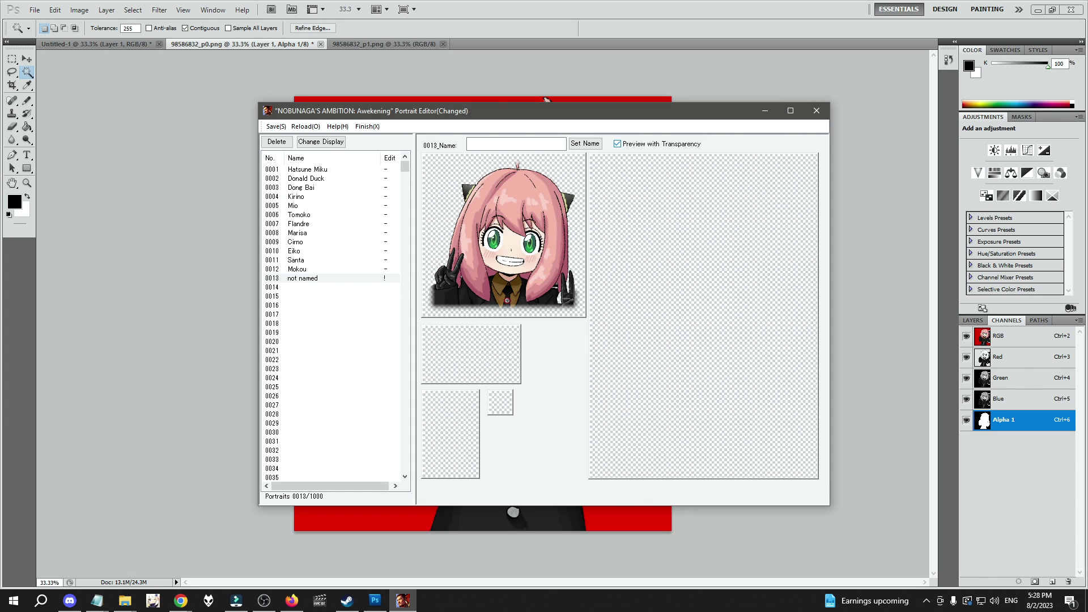
pyautogui.click(617, 144)
# - Open anya for the small wide picture of slot 0013, enlarge the crop frame over the character's face, and accept it
pyautogui.click(504, 353)
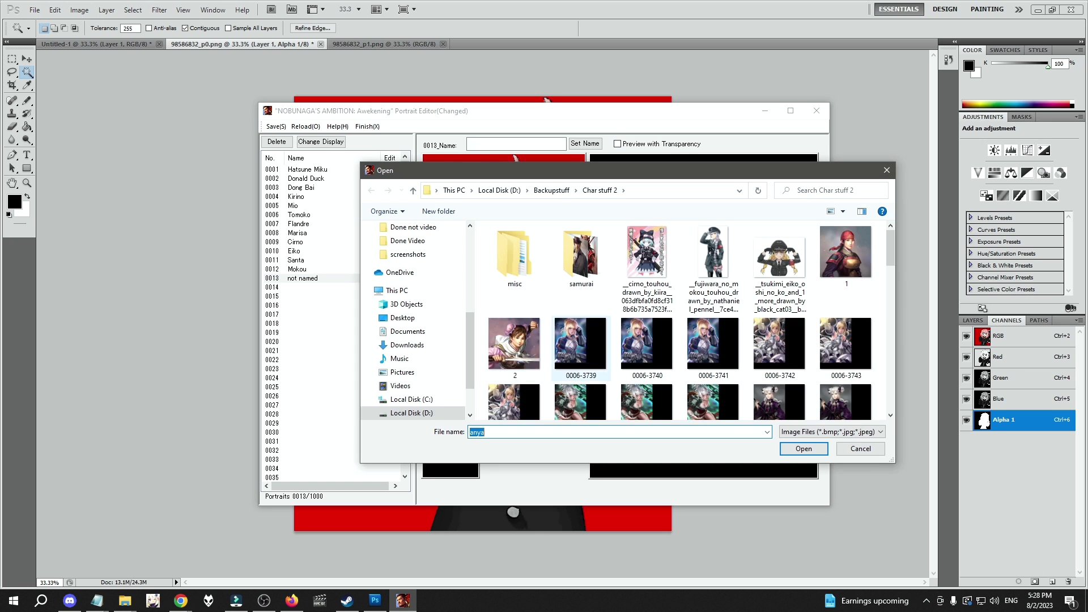
pyautogui.moveTo(891, 248); pyautogui.dragTo(890, 311)
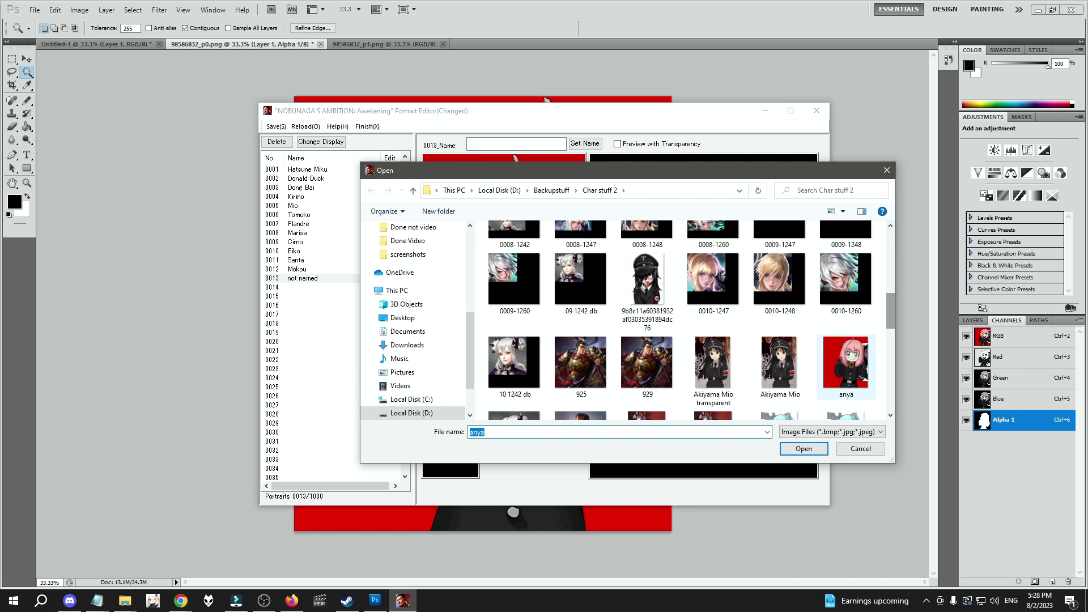
pyautogui.doubleClick(845, 366)
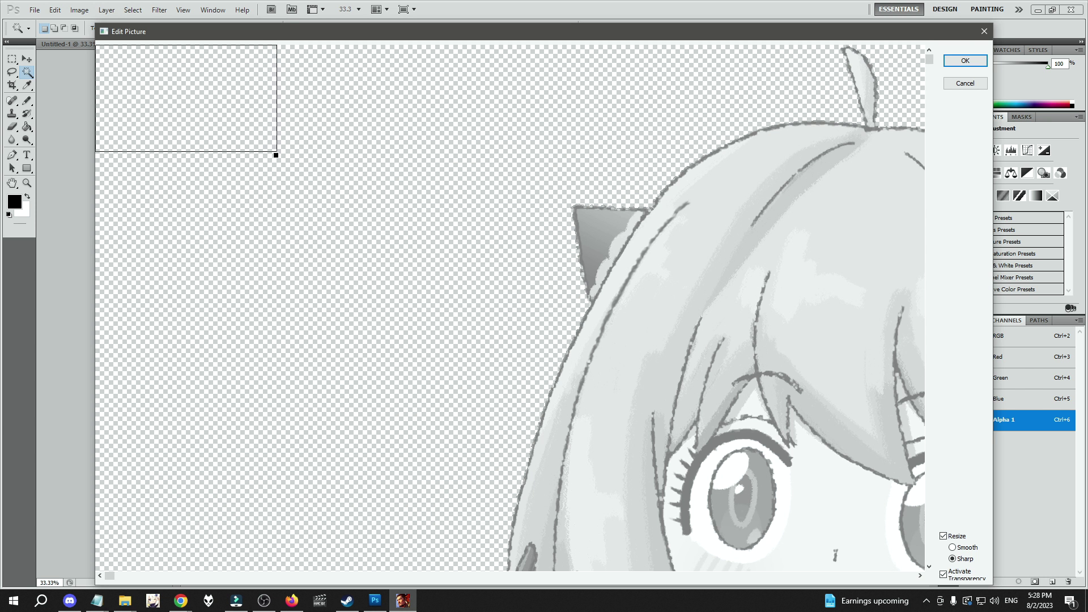
pyautogui.scroll(-3, 510, 306)
pyautogui.moveTo(929, 109); pyautogui.dragTo(929, 170)
pyautogui.moveTo(623, 255); pyautogui.dragTo(817, 369)
pyautogui.moveTo(109, 576); pyautogui.dragTo(910, 576)
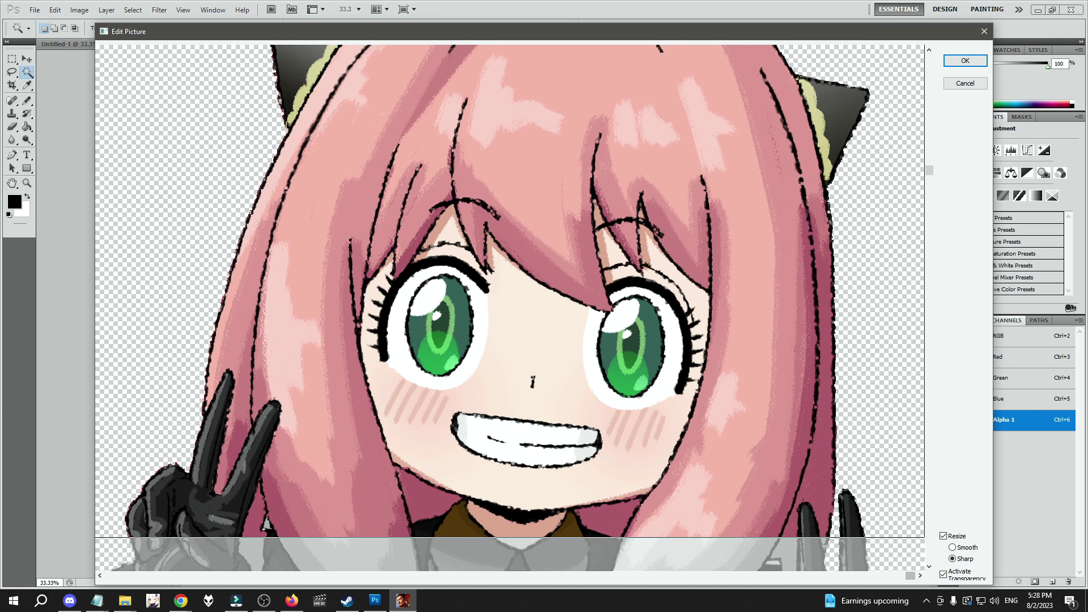
pyautogui.click(966, 60)
# - Reopen anya for the small wide picture, adjust the crop frame to fit the head and raised hand, and accept it
pyautogui.click(648, 342)
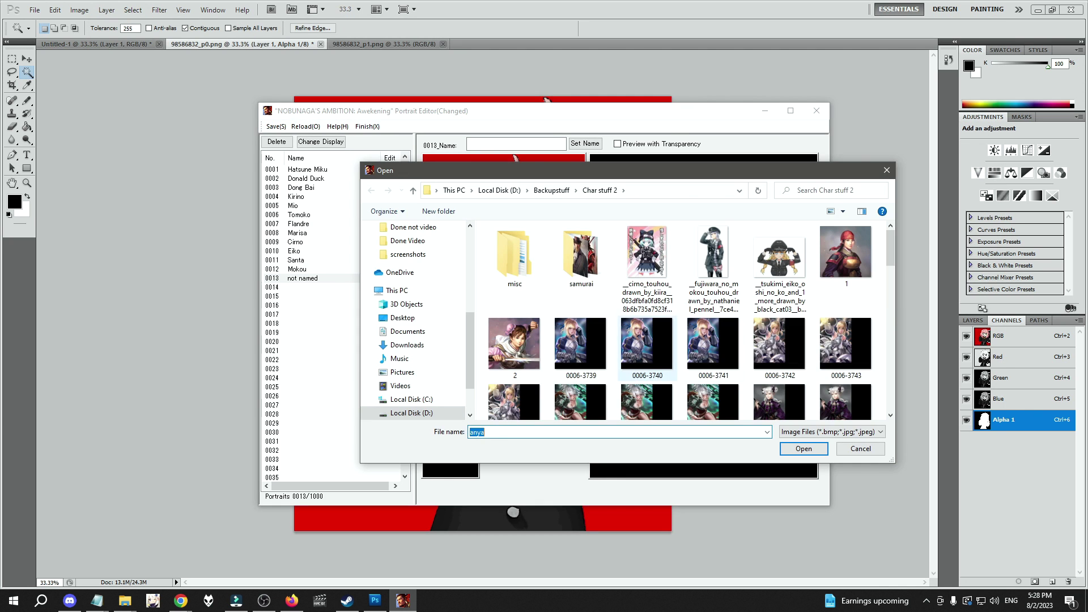
pyautogui.press('Return')
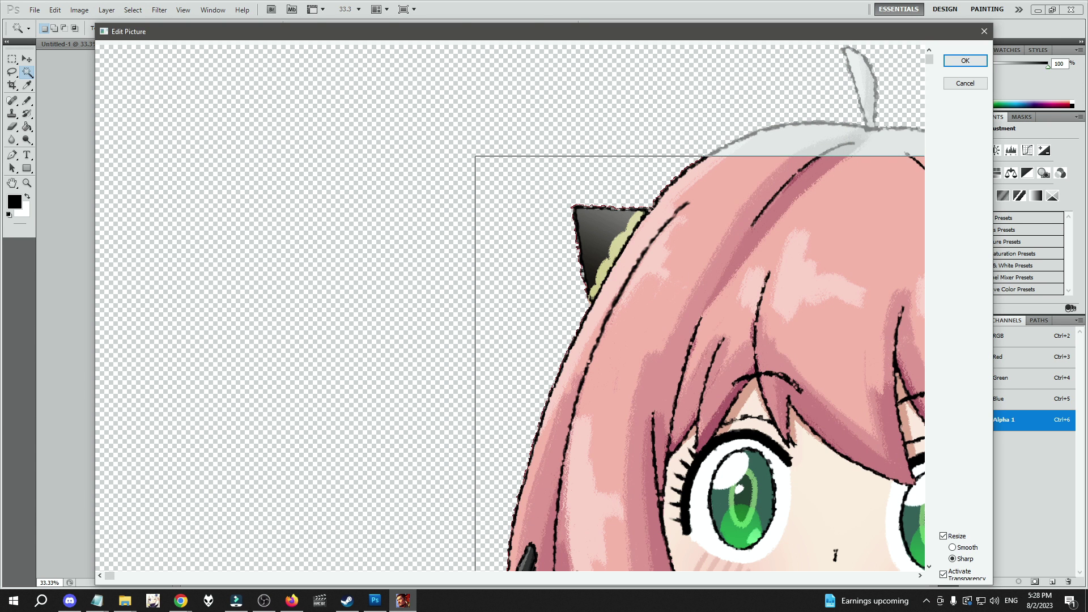
pyautogui.moveTo(929, 59); pyautogui.dragTo(930, 300)
pyautogui.moveTo(475, 223); pyautogui.dragTo(362, 386)
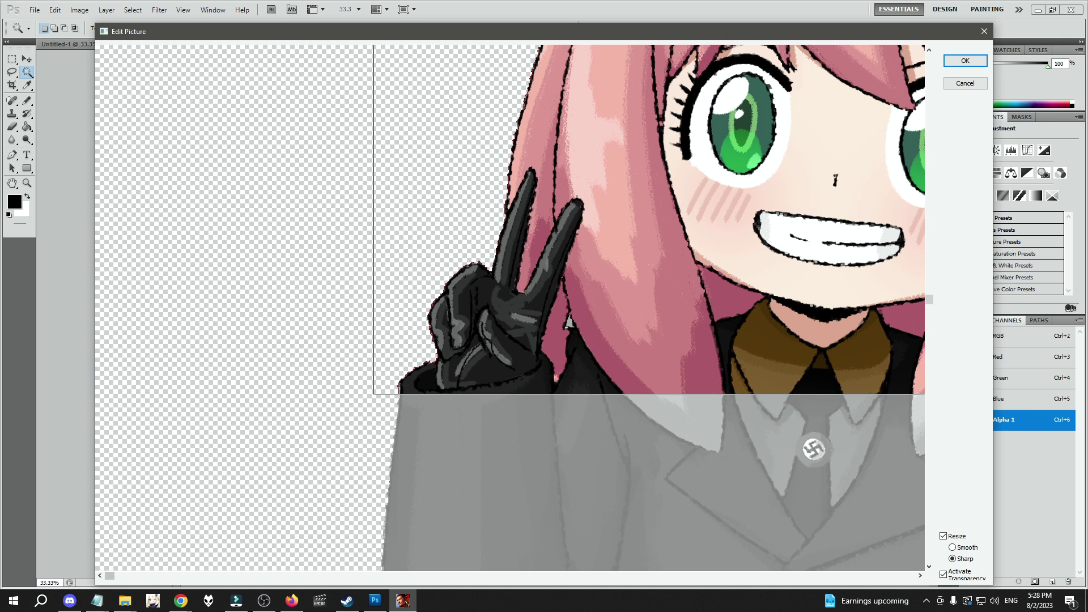
pyautogui.moveTo(109, 576); pyautogui.dragTo(910, 576)
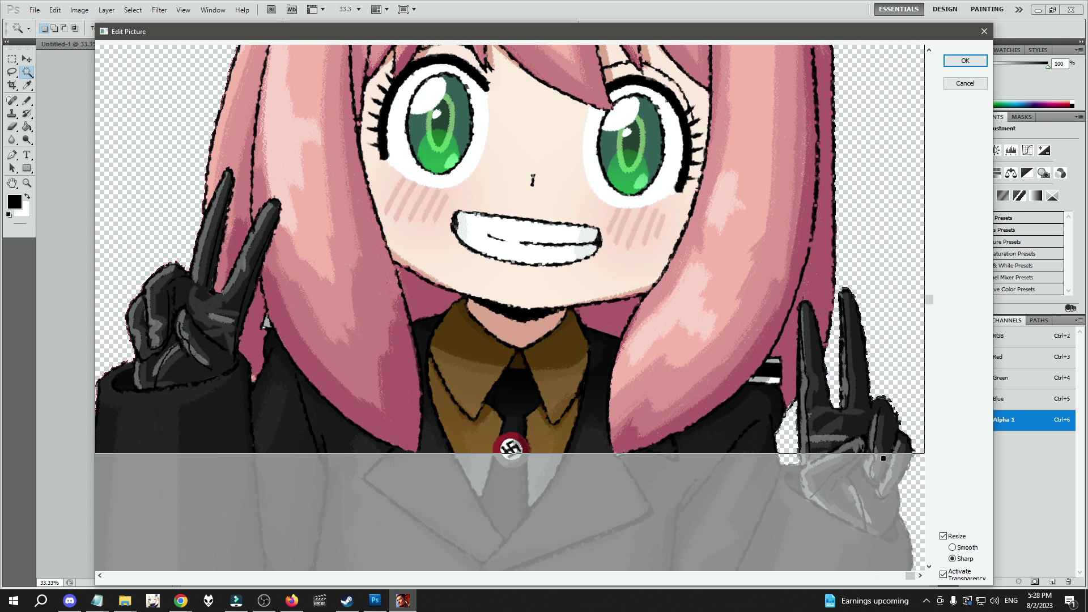
pyautogui.moveTo(930, 299); pyautogui.dragTo(930, 223)
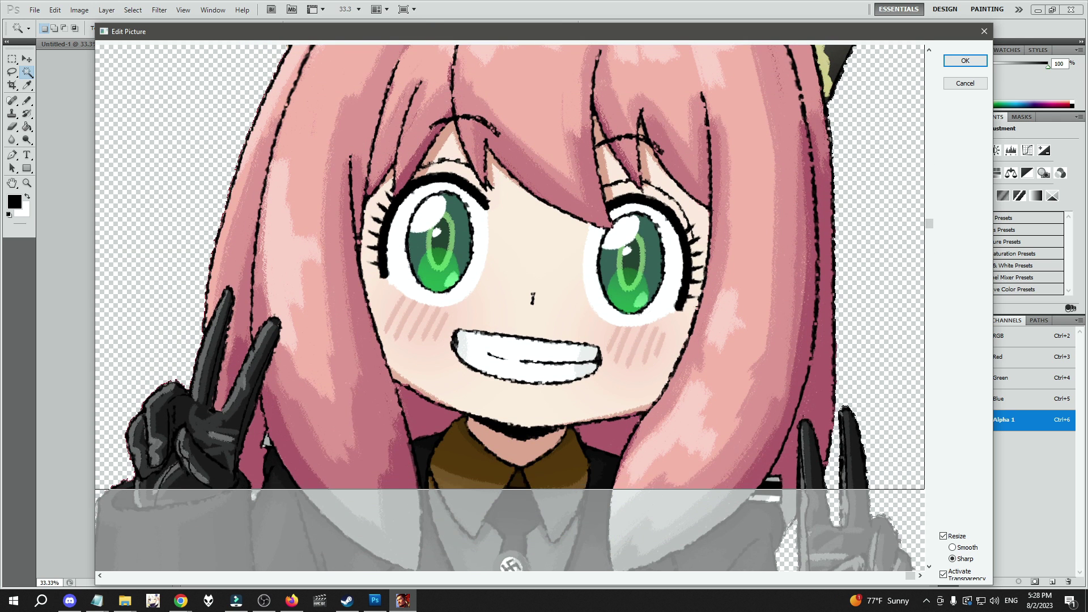
pyautogui.click(965, 60)
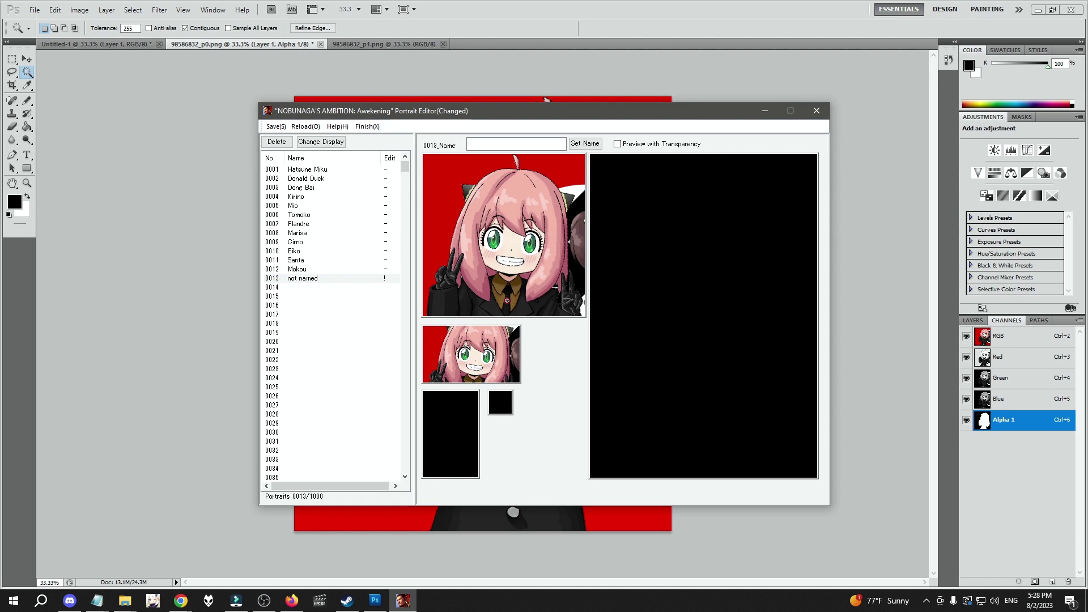